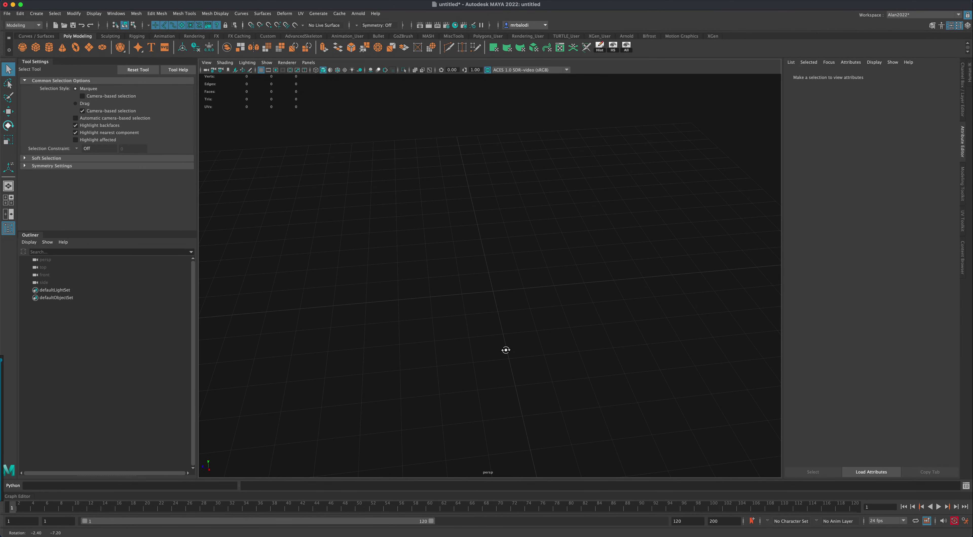
- Create a polygon cylinder and set its axis subdivisions to 6
left_click(49, 47)
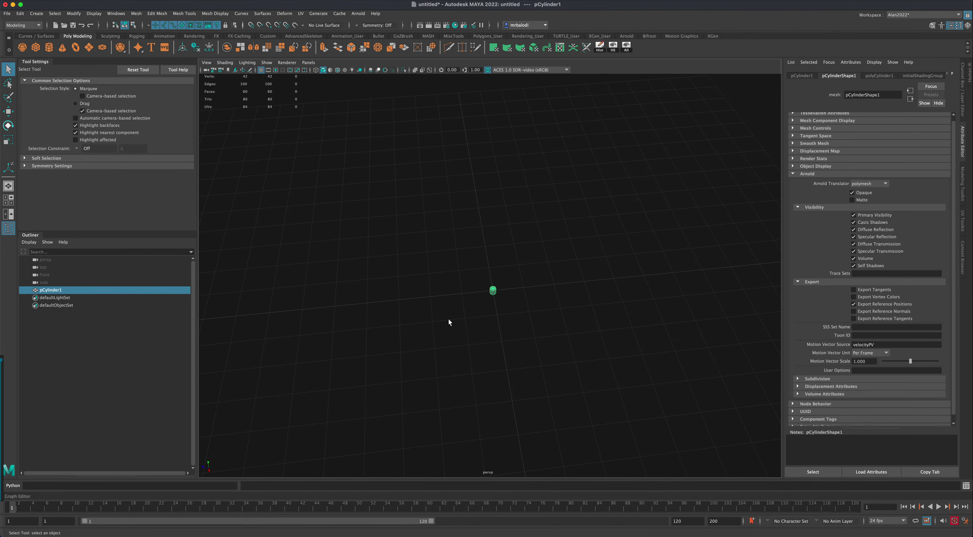
scroll(458, 324, "up", 3)
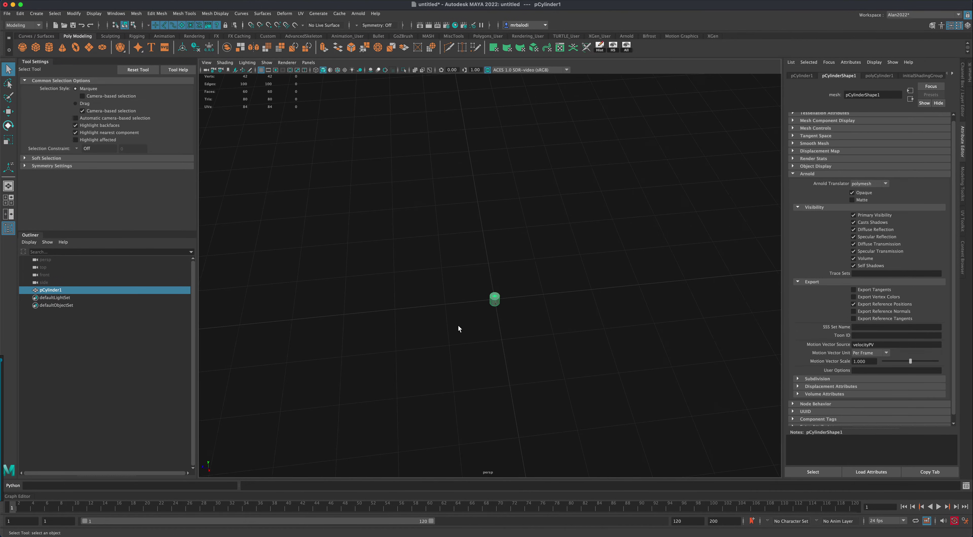
left_click(879, 75)
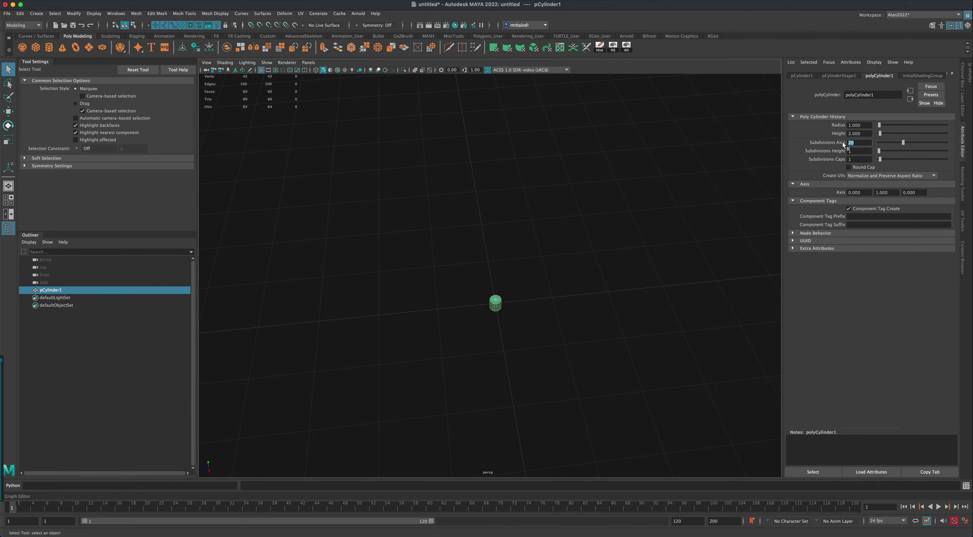
key("Return")
- Delete the cylinder's side and bottom faces, keeping only the six triangular faces of the top cap
left_click_drag(658, 295, 641, 316, "alt")
scroll(613, 337, "up", 4)
middle_click_drag(596, 369, 597, 310, "alt")
left_click_drag(597, 310, 527, 280, "alt")
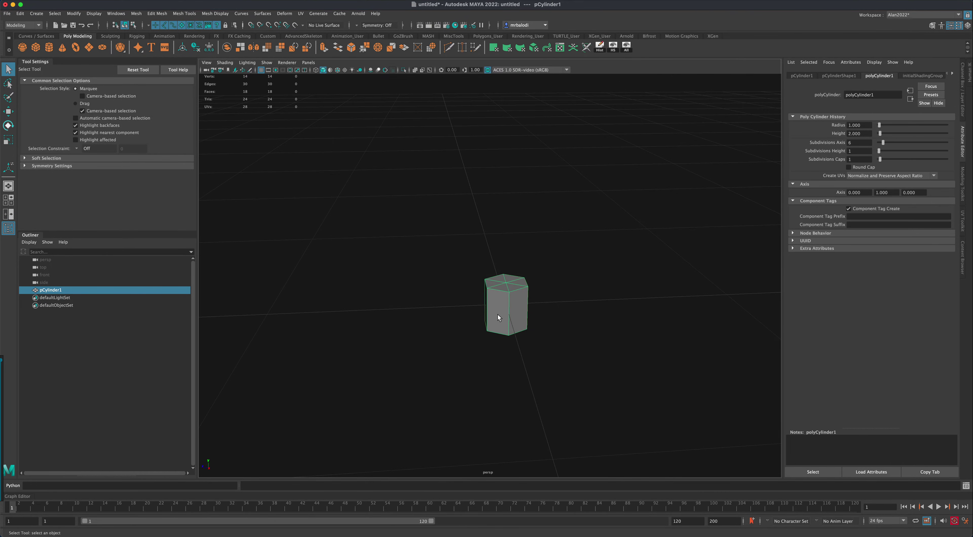
right_click_drag(498, 314, 496, 317)
left_click(465, 301)
left_click_drag(465, 300, 558, 380, "alt")
key("Delete")
- Extrude the hexagonal cap's six border edges outward with a local Y translation of about 0.441
left_click_drag(471, 226, 562, 293)
left_click_drag(565, 311, 561, 314, "alt")
right_click_drag(527, 243, 521, 228)
double_click(519, 238)
left_click_drag(543, 241, 576, 311, "alt")
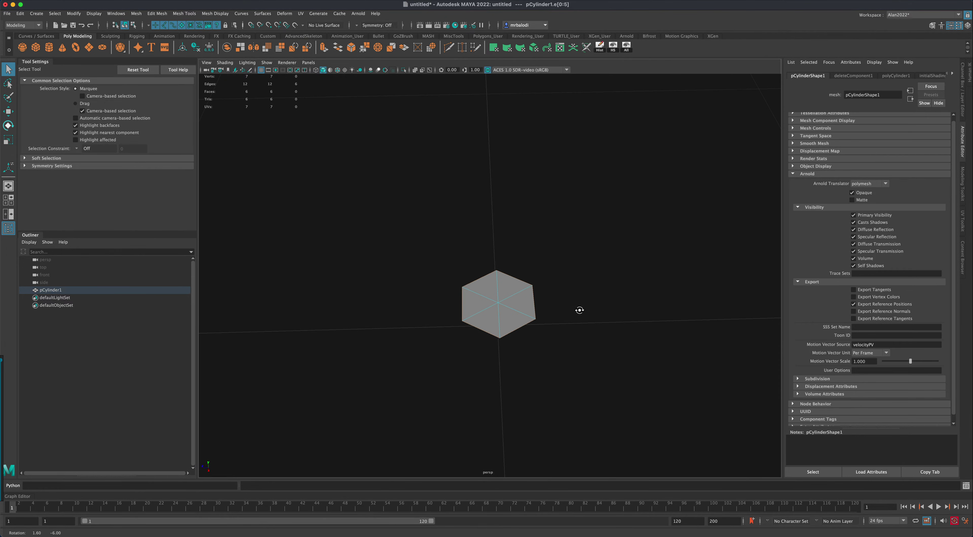
left_click(323, 48)
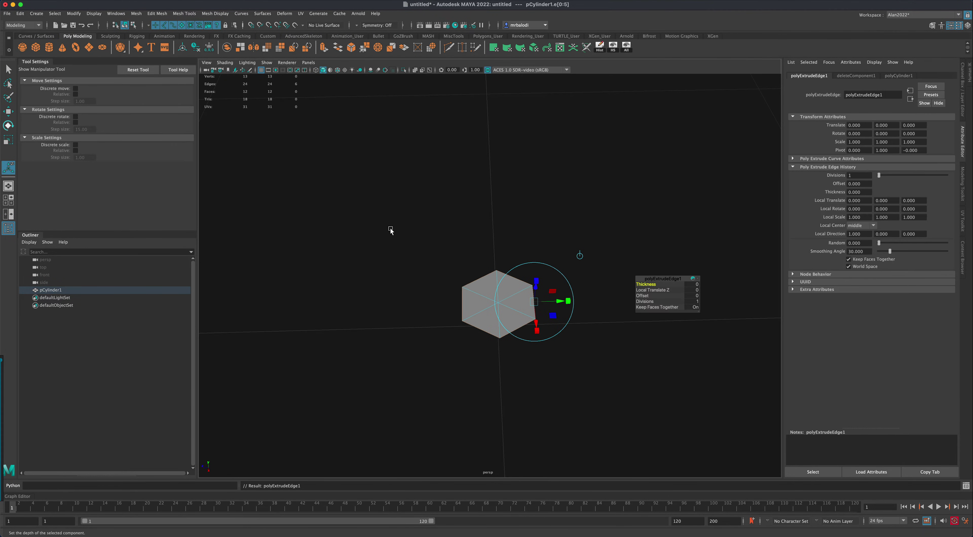
left_click_drag(554, 303, 571, 302)
left_click(9, 70)
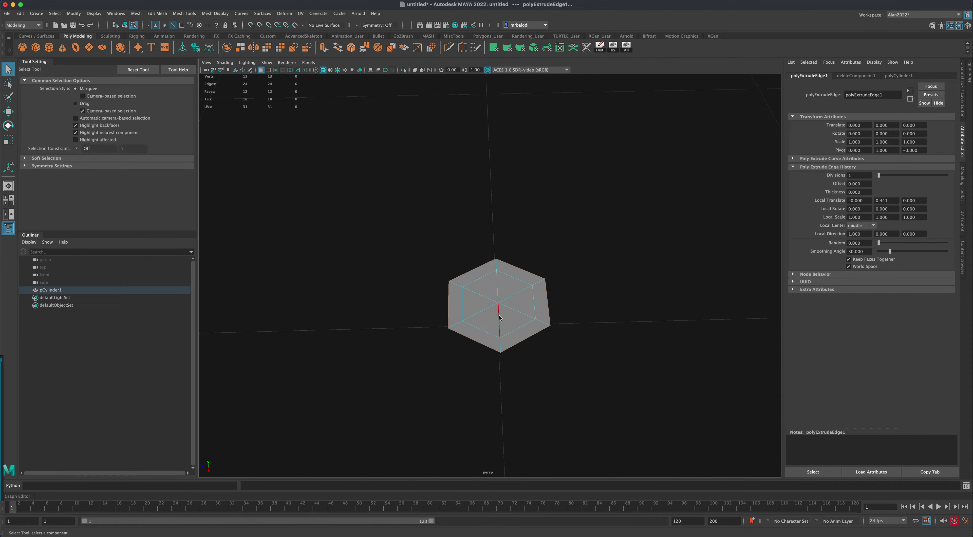
- Delete the six inner triangular faces to leave a hexagonal ring, and return to object selection
right_click_drag(495, 314, 502, 332)
left_click(490, 319)
left_click(490, 320, "shift")
left_click(511, 289, "shift")
left_click(516, 300, "shift")
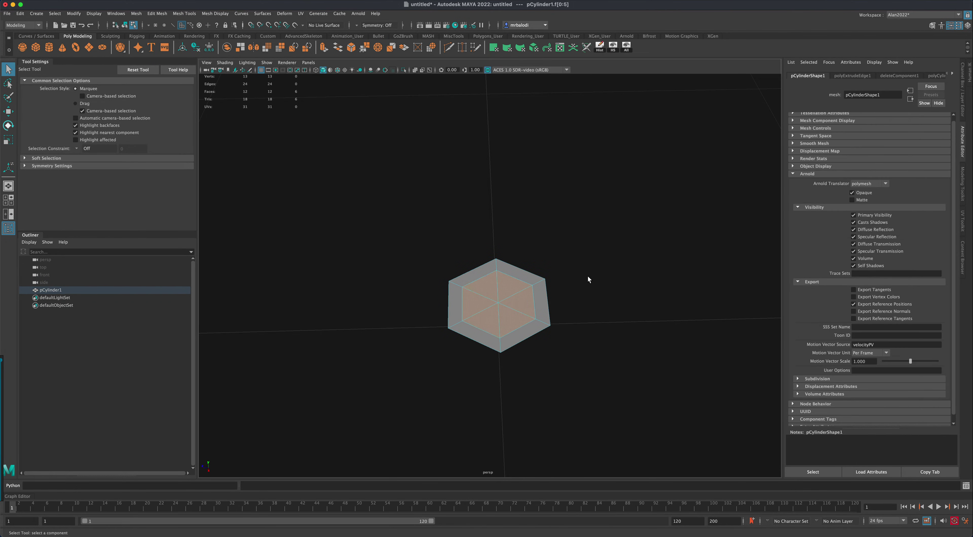
key("Delete")
left_click_drag(588, 276, 600, 310, "alt")
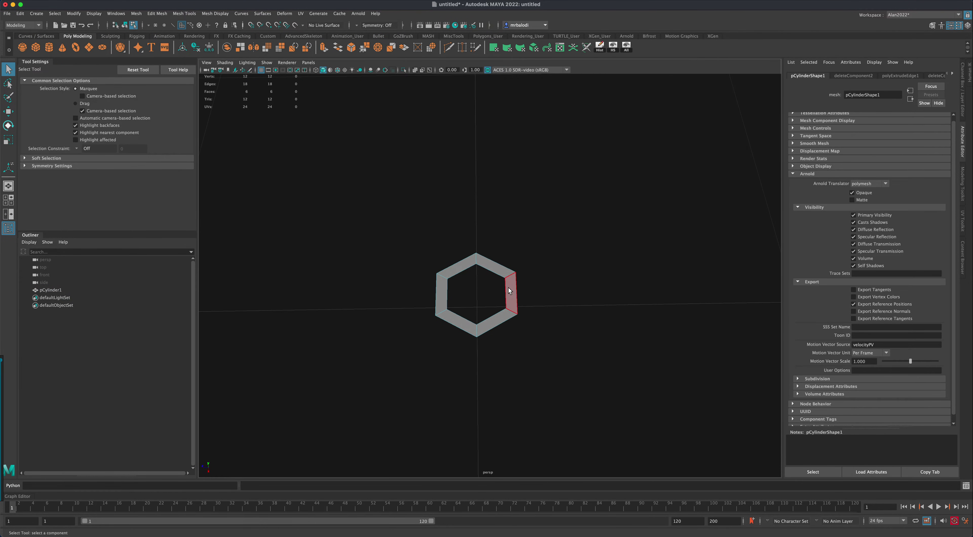
right_click_drag(508, 287, 555, 278)
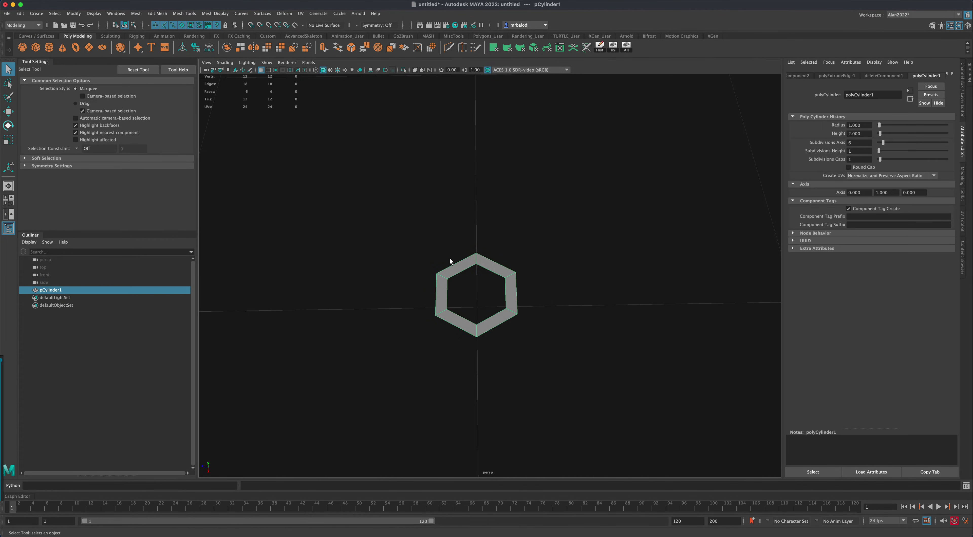
- Move the hexagonal ring vertically down onto the ground plane with grid snapping
left_click(338, 70)
mouse_move(377, 211)
left_mouse_down("alt")
mouse_move(369, 259)
mouse_move(430, 279)
mouse_move(411, 269)
mouse_move(429, 319)
left_mouse_up("alt")
left_click(380, 226)
left_click(431, 344)
scroll(362, 350, "down", 3)
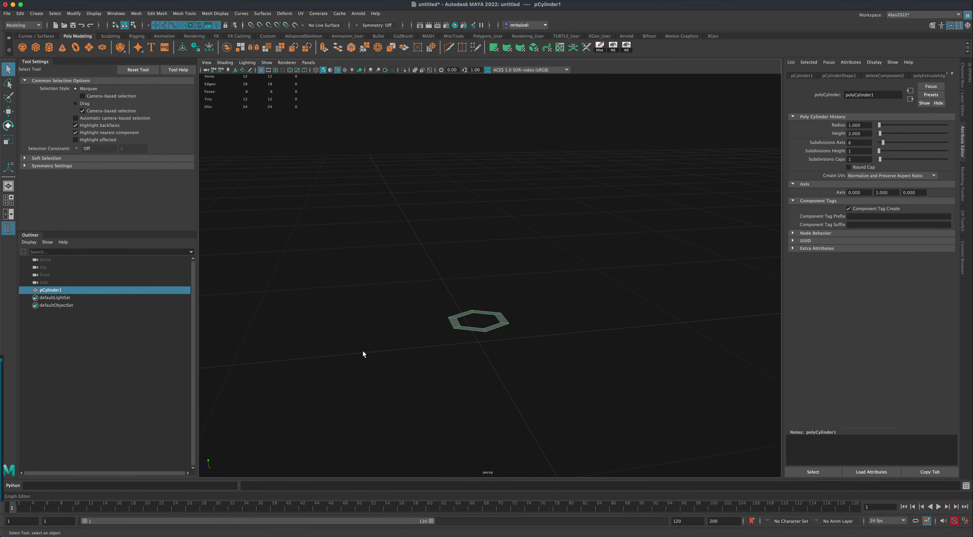
key("w")
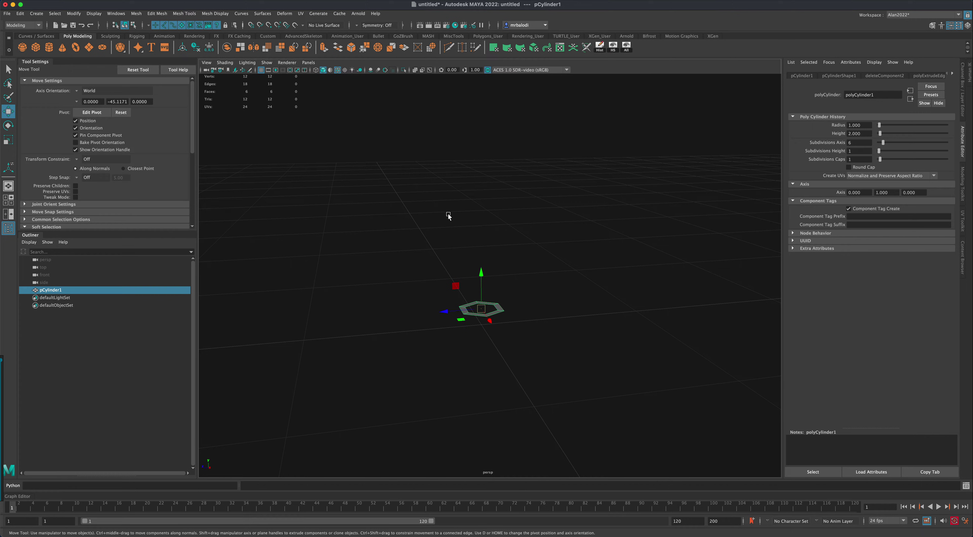
key("x")
left_click_drag(481, 271, 478, 308)
- Duplicate the hexagonal ring and move the copy along Z by about -2.66 so it sits beside the original
mouse_move(567, 339)
left_mouse_down("alt")
mouse_move(569, 328)
mouse_move(562, 355)
left_mouse_up("alt")
scroll(562, 354, "up", 4)
middle_click_drag(557, 355, 518, 335, "alt")
key("ctrl+d")
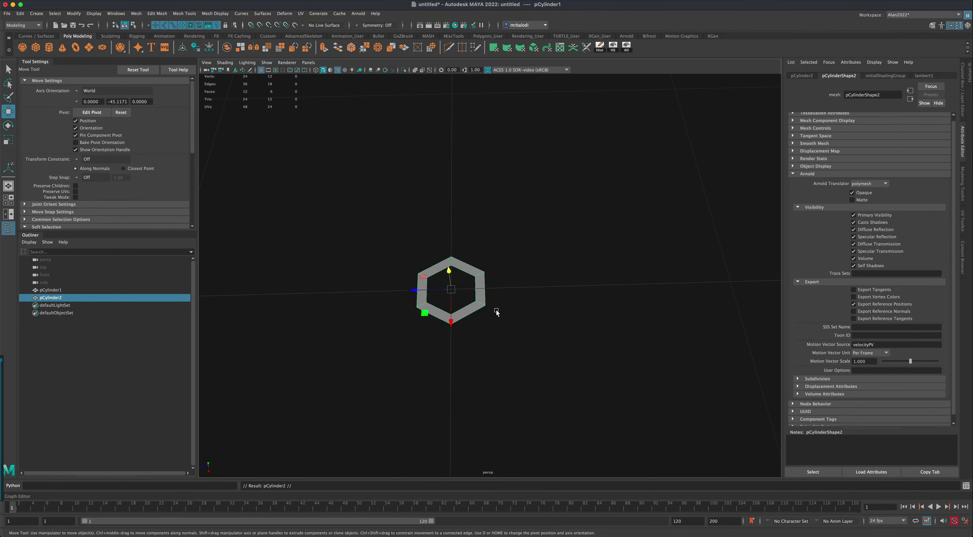
left_click_drag(413, 290, 488, 289)
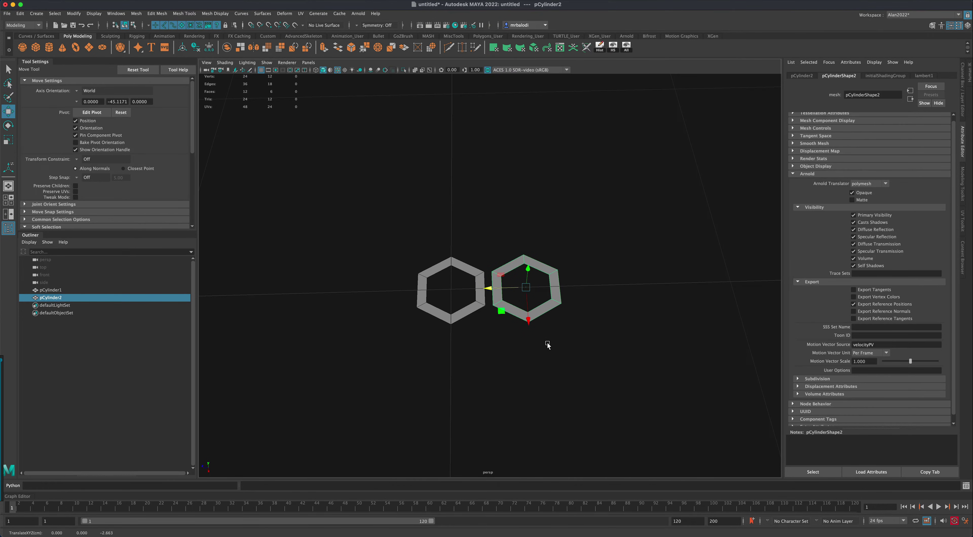
- Snap the copied ring's pivot to its upper outer corner vertex facing the original ring
key("d")
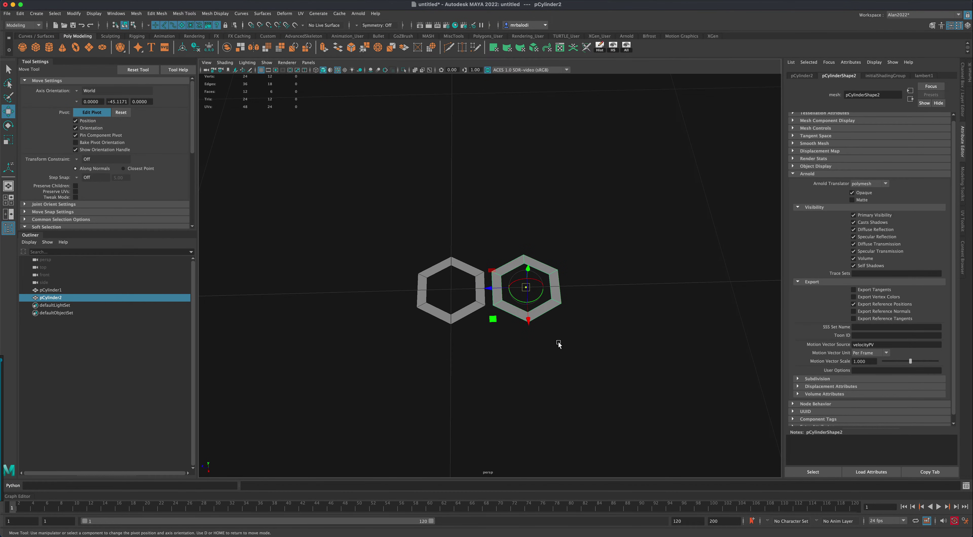
key("v")
left_click_drag(526, 287, 503, 274)
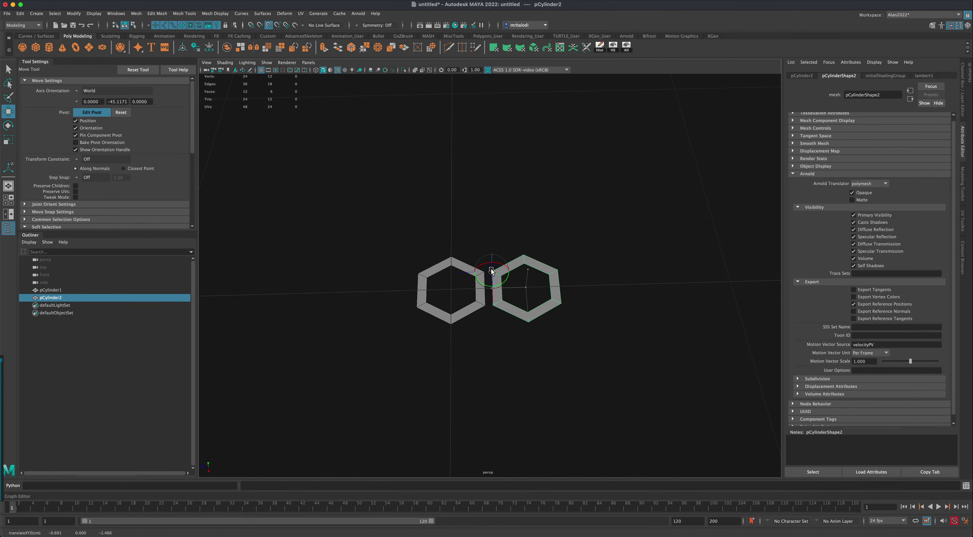
key("d")
- Try vertex-snapping the copy side by side against the original ring's nearest corner, and pull it away again along Z
left_click_drag(549, 335, 562, 339, "alt")
scroll(565, 341, "up", 4)
middle_click_drag(545, 374, 539, 377, "alt")
left_click_drag(538, 377, 539, 377, "alt")
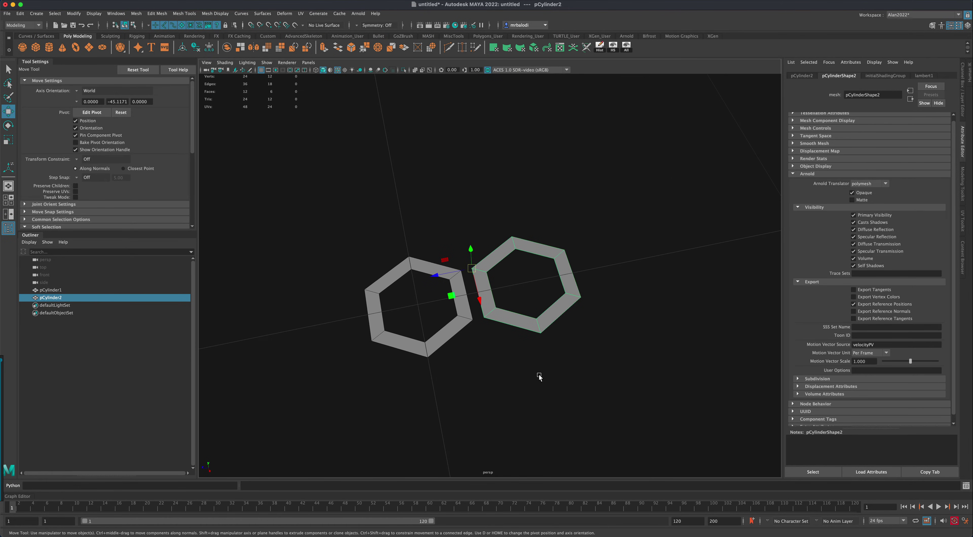
key("v")
mouse_move(472, 269)
left_mouse_down()
mouse_move(461, 245)
mouse_move(461, 270)
left_mouse_up()
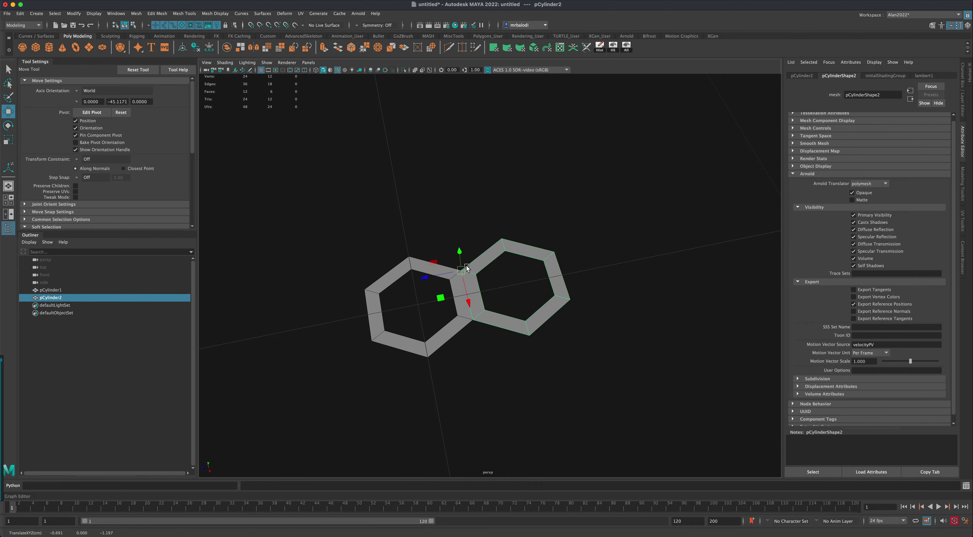
left_click_drag(426, 277, 461, 280)
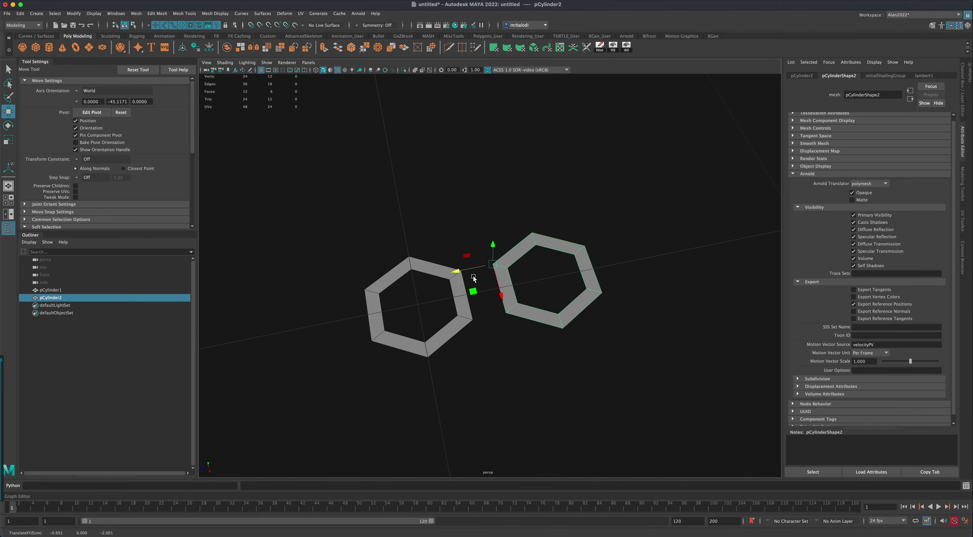
- Snap the copy's pivot to its lower outer corner and vertex-snap it onto the original ring's top corner so both share an edge
key("d")
key("v")
left_click_drag(493, 266, 503, 312)
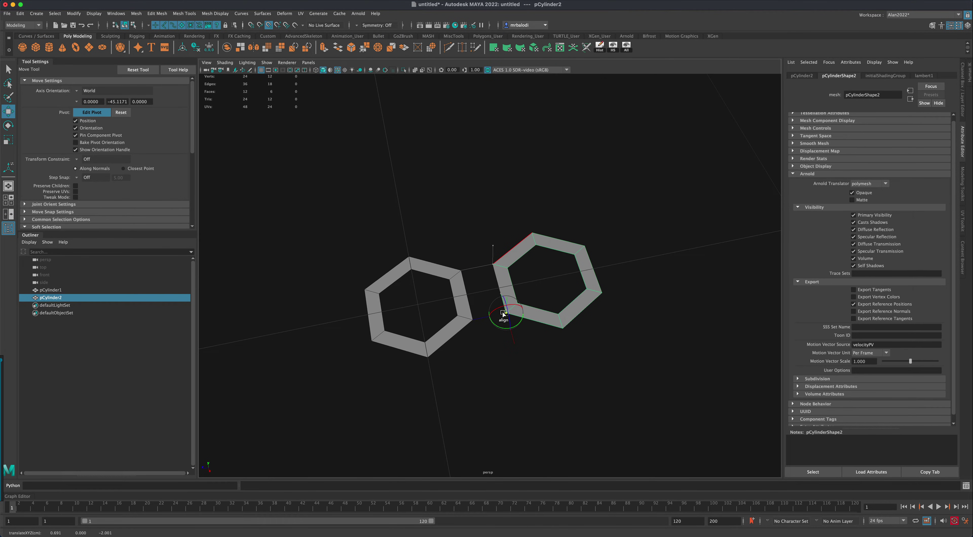
key("d")
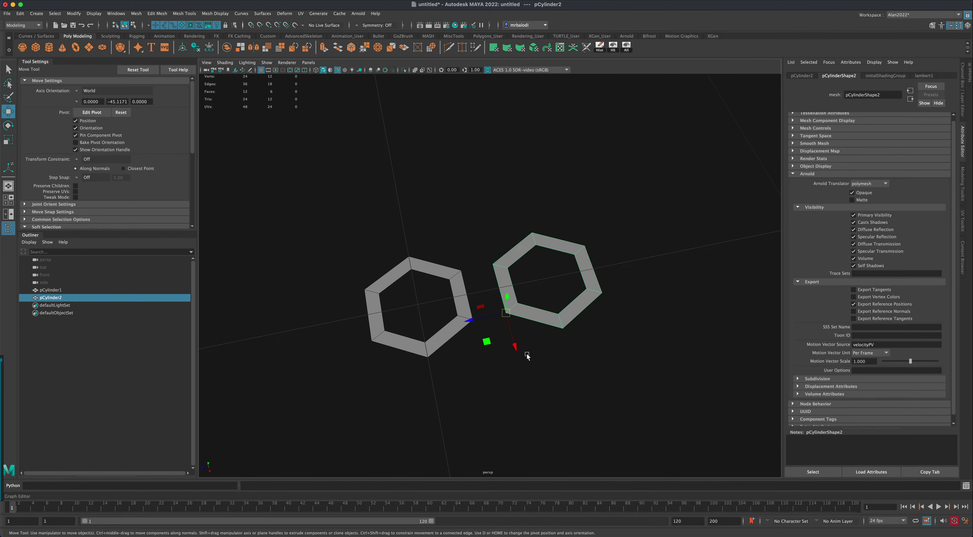
key("v")
left_click_drag(507, 312, 420, 253)
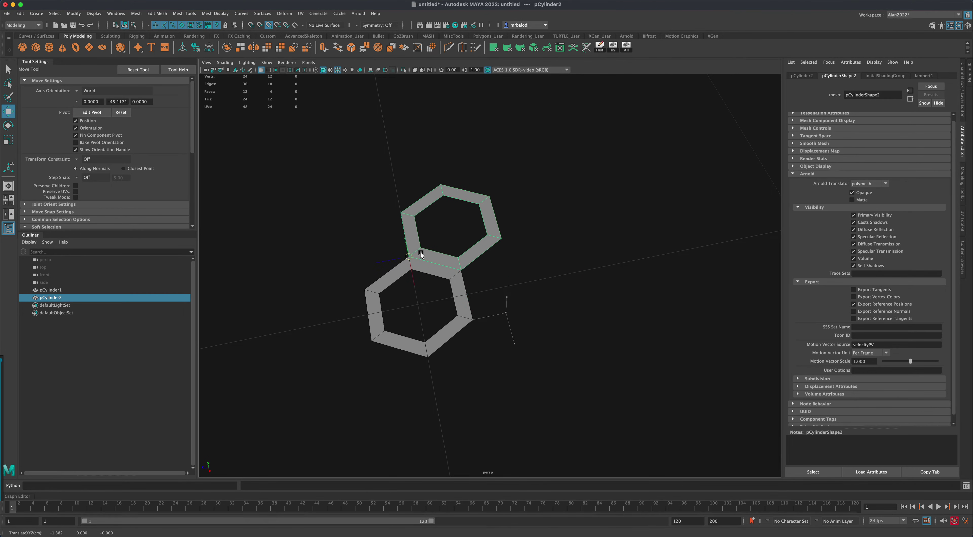
- Select both hexagonal rings and combine them into one mesh
left_click_drag(550, 337, 545, 346, "alt")
middle_click_drag(545, 346, 502, 428, "alt")
left_click_drag(502, 429, 515, 360, "alt")
left_click(9, 69)
left_click_drag(330, 299, 452, 400)
left_click_drag(520, 400, 459, 355, "alt")
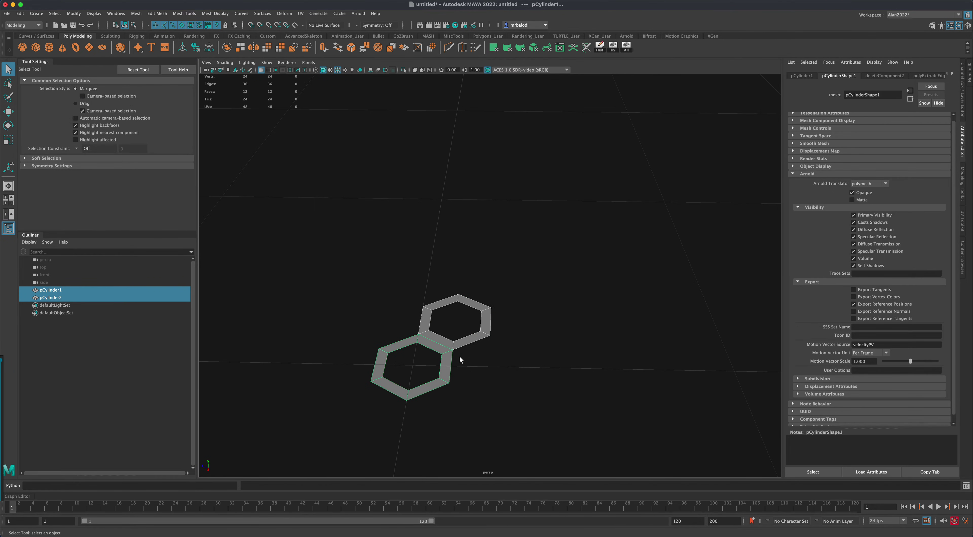
left_click(226, 47)
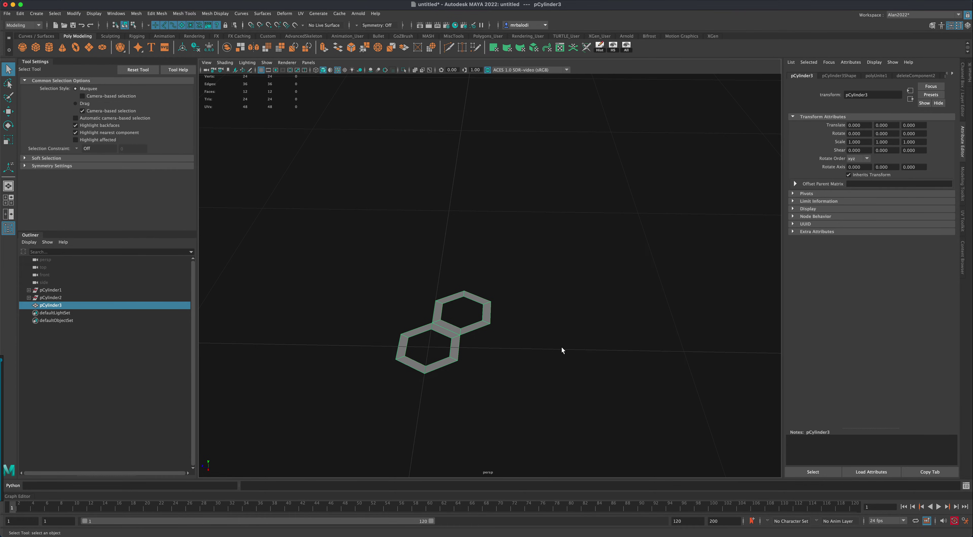
- Merge all vertices of the combined mesh, resetting the merge options to a threshold of 0.01
mouse_move(562, 347)
left_mouse_down("alt")
mouse_move(560, 335)
mouse_move(569, 359)
mouse_move(614, 347)
mouse_move(561, 365)
mouse_move(583, 368)
left_mouse_up("alt")
scroll(562, 335, "up", 5)
scroll(550, 334, "up", 3)
right_click_drag(480, 271, 452, 266)
left_click_drag(464, 264, 464, 264)
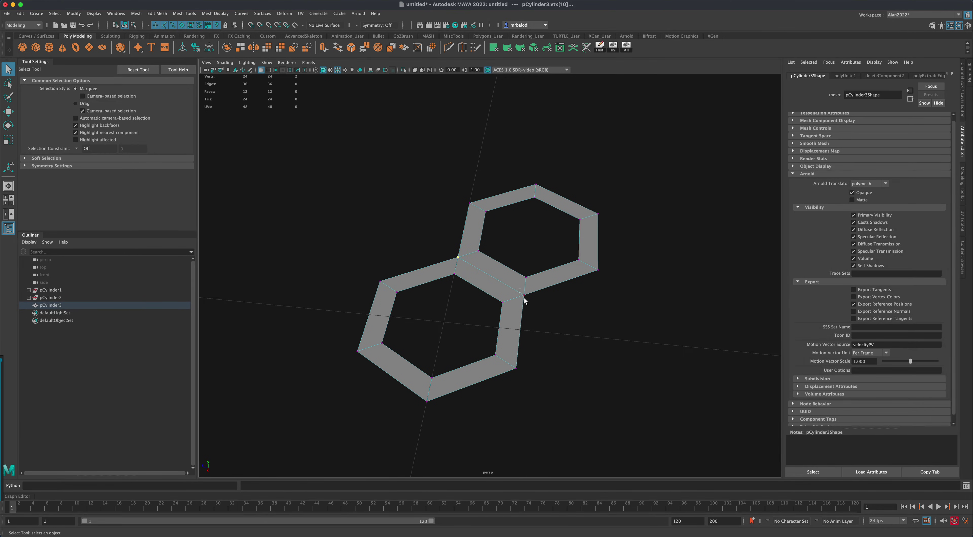
left_click_drag(529, 307, 526, 298)
left_click_drag(377, 191, 633, 406, "alt")
left_click(136, 13)
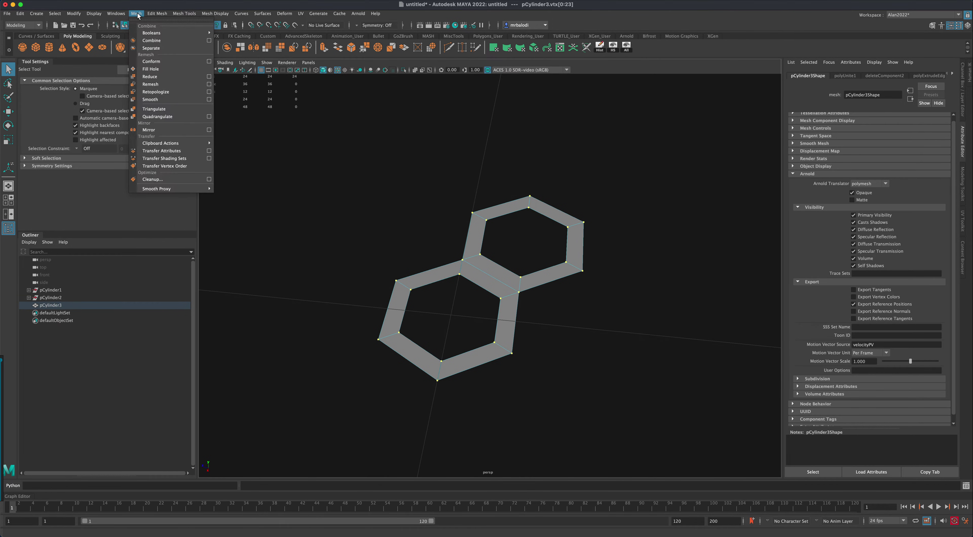
mouse_move(157, 13)
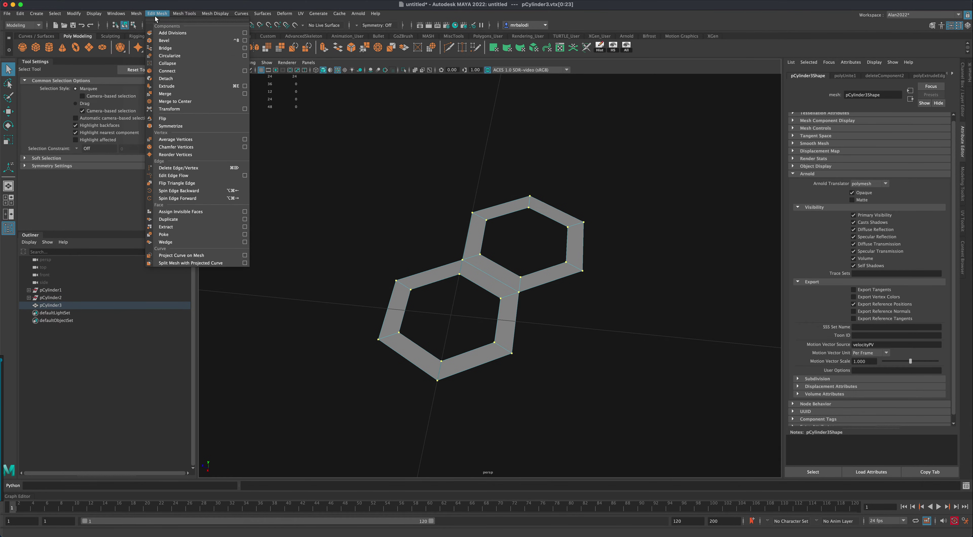
left_click(244, 94)
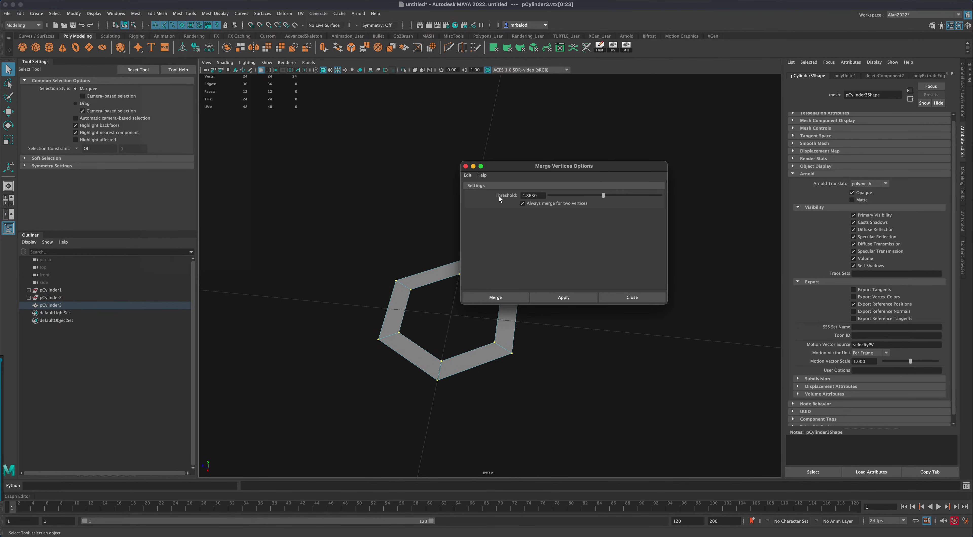
left_click(467, 175)
left_click(473, 191)
left_click_drag(523, 170, 654, 193)
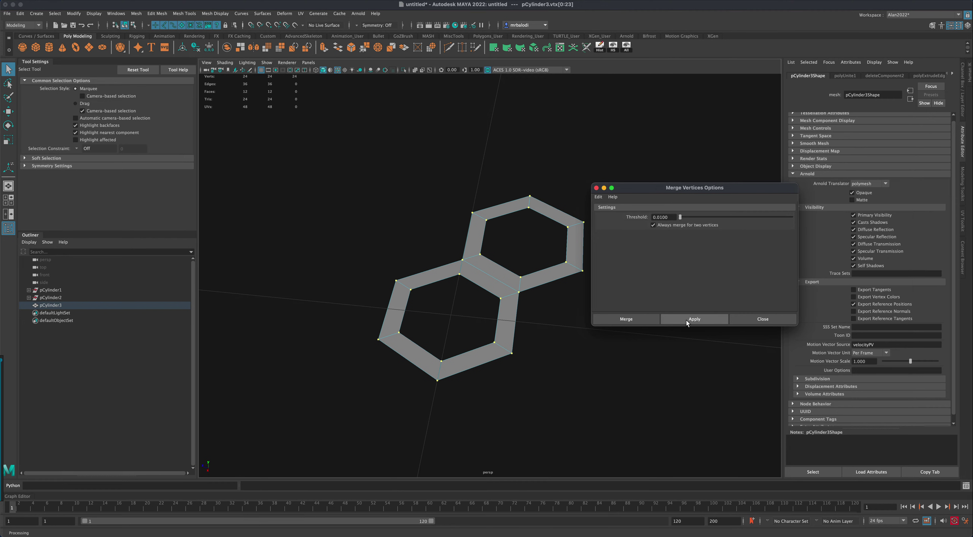
left_click(642, 319)
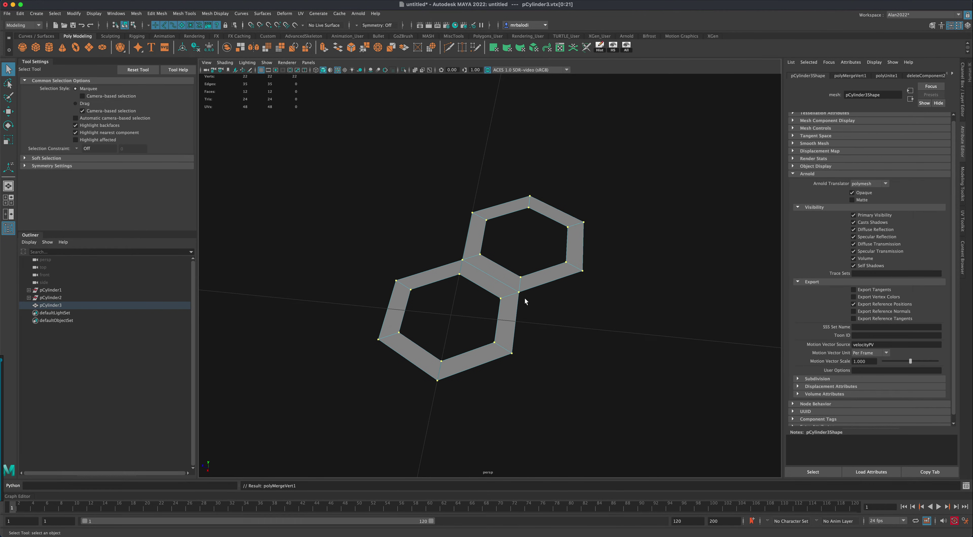
- Duplicate the merged hexagon pair in object mode and move the copy along Z by about -2.8
scroll(545, 313, "down", 3)
left_click_drag(545, 313, 527, 307, "alt")
middle_click_drag(527, 307, 480, 344, "alt")
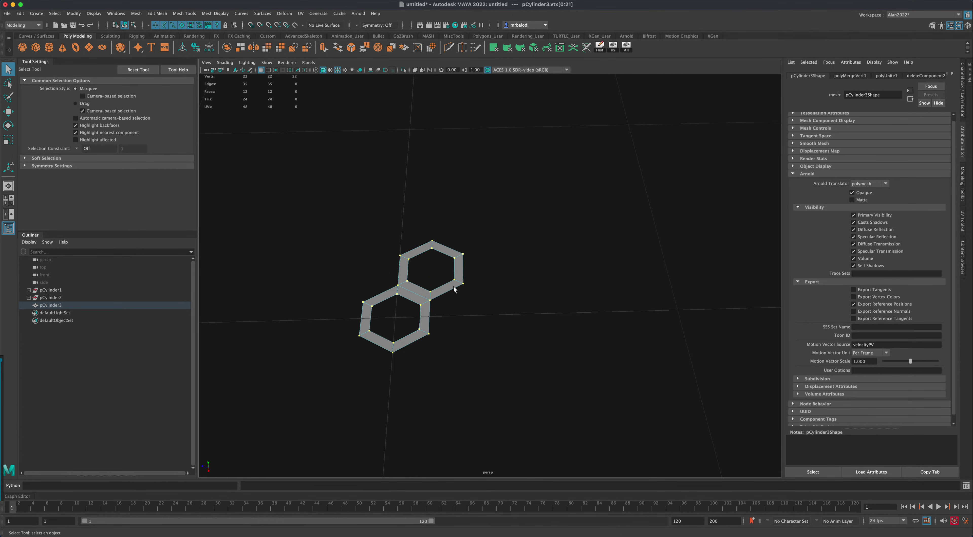
right_click_drag(455, 290, 492, 275)
left_click(504, 289)
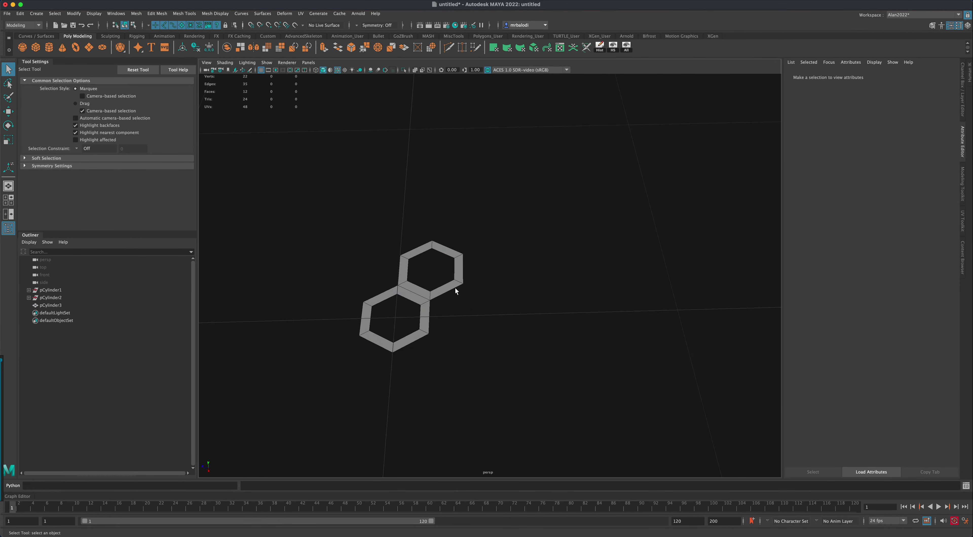
left_click(455, 288)
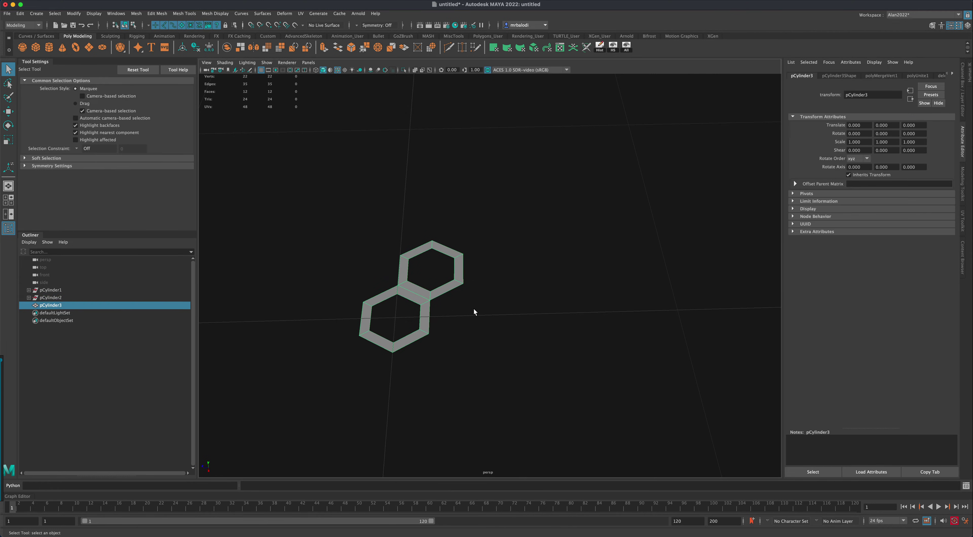
left_click(9, 111)
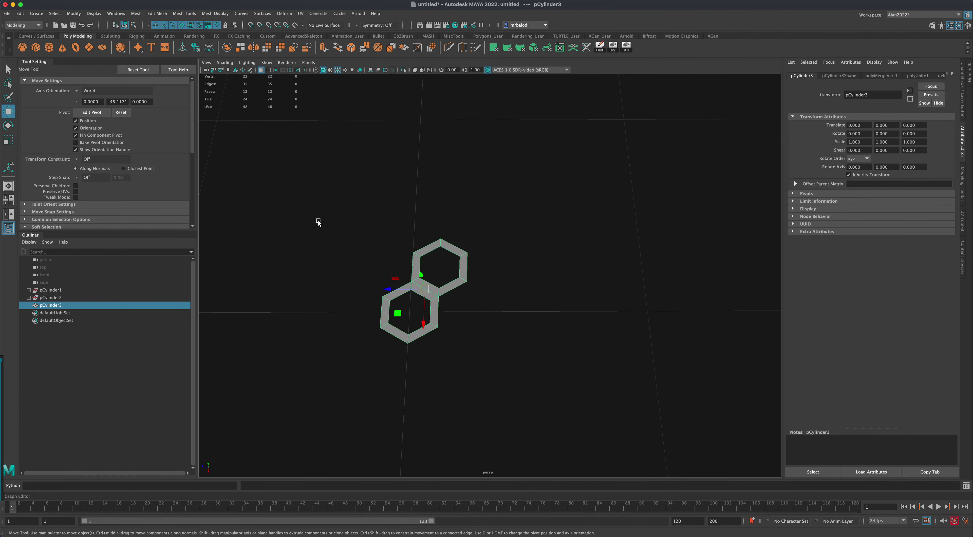
left_click_drag(318, 223, 329, 252, "alt")
key("ctrl+d")
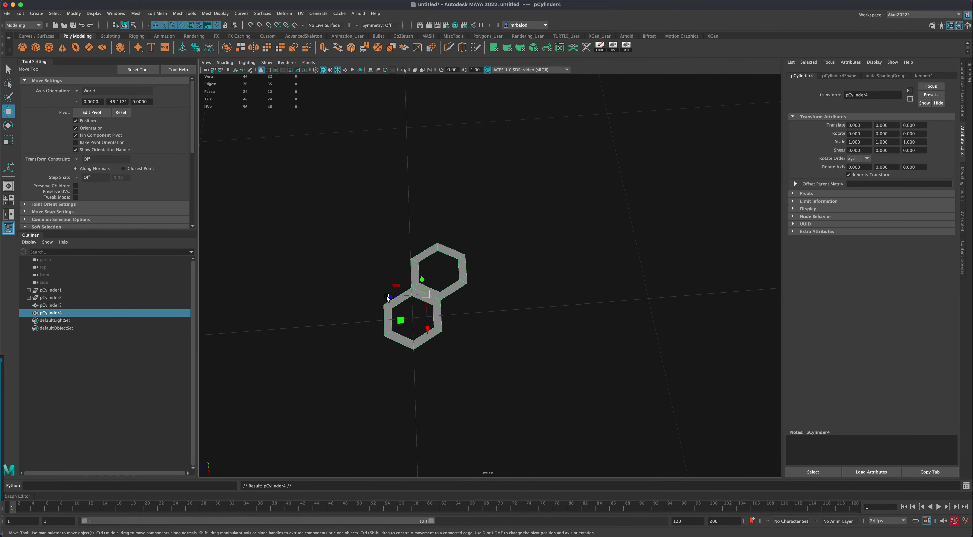
left_click_drag(387, 298, 453, 301)
- Vertex-snap the copied hexagon pair's pivot to its corner closest to the original pair
middle_click_drag(558, 342, 572, 325, "alt")
scroll(554, 362, "up", 3)
left_click_drag(572, 327, 572, 336, "alt")
key("d")
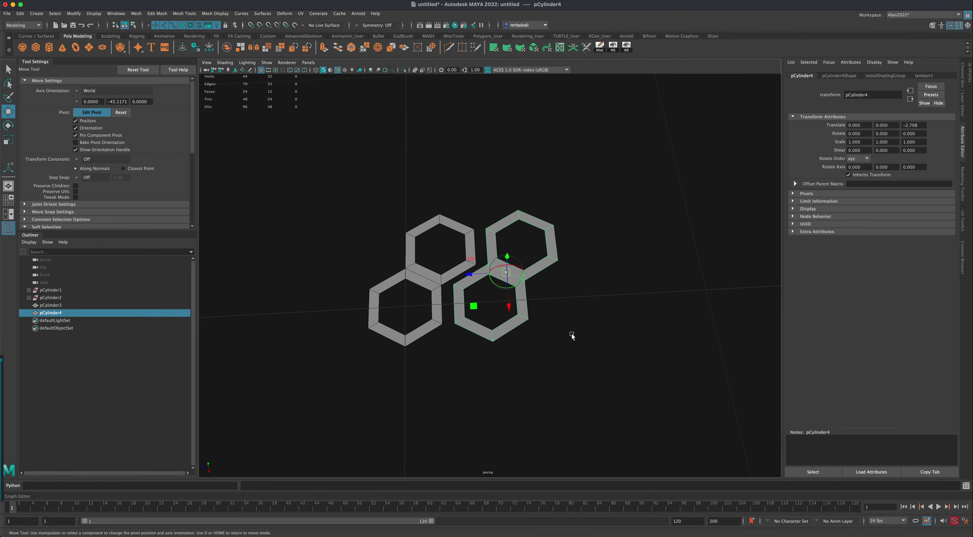
key("v")
left_click_drag(469, 273, 450, 297)
key("d")
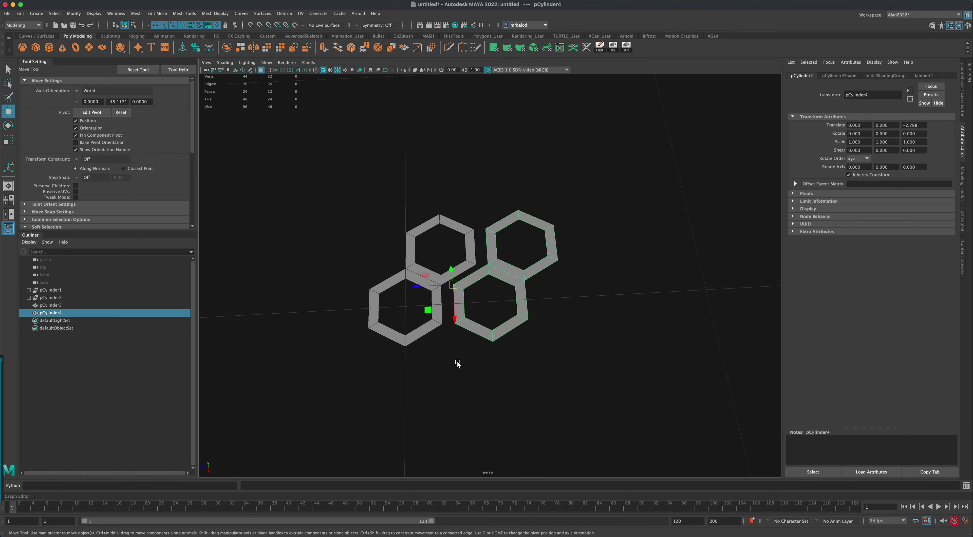
- Vertex-snap the copied pair along Z against the original pair so their edges meet, and check its Translate Z value
key("v")
left_click_drag(417, 286, 440, 286)
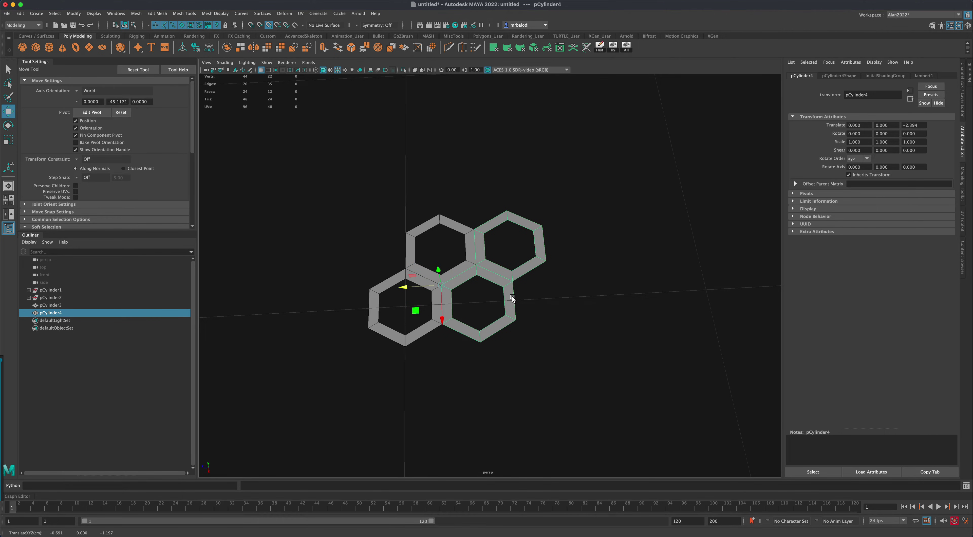
left_click_drag(565, 324, 561, 333, "alt")
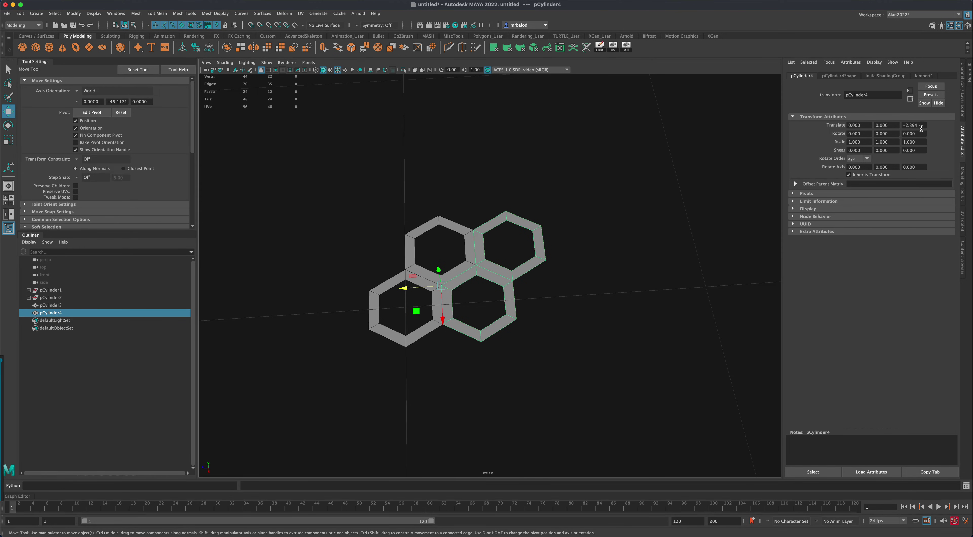
left_click_drag(921, 126, 900, 125)
left_click_drag(743, 190, 670, 202, "alt")
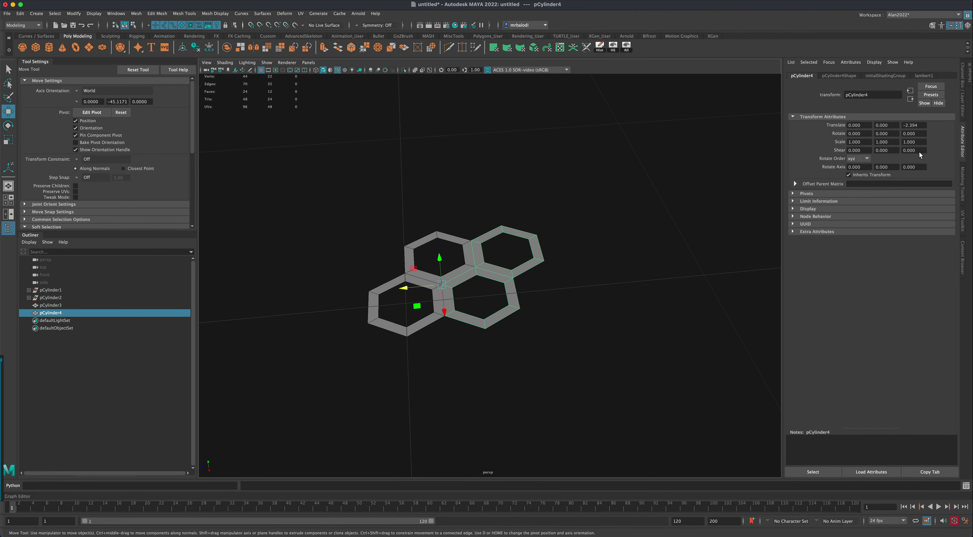
left_click(923, 125)
- Slide the copied hexagon pair away along Z to show the offset, and delete the copy
left_click_drag(403, 287, 464, 286)
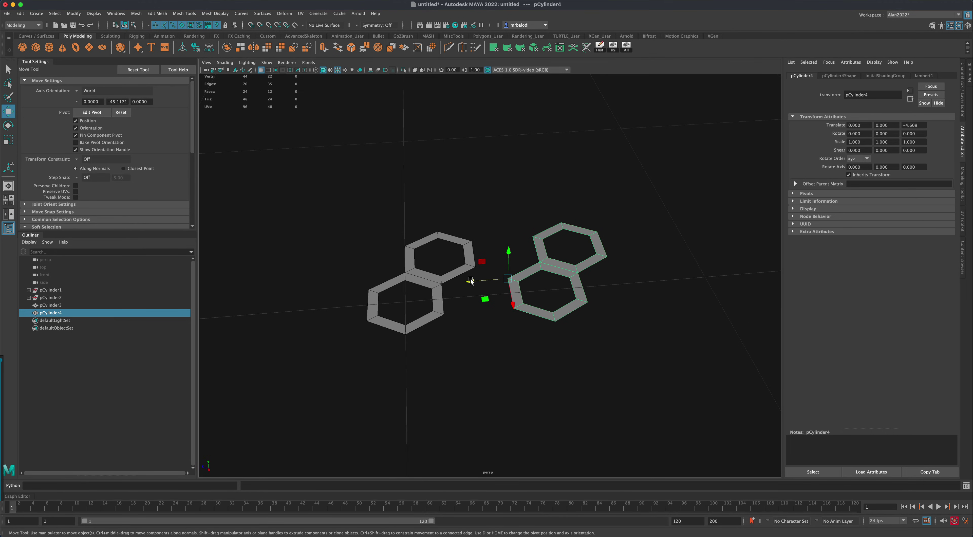
mouse_move(471, 281)
left_mouse_down()
mouse_move(568, 282)
mouse_move(464, 282)
mouse_move(513, 279)
mouse_move(472, 281)
left_mouse_up()
left_click_drag(361, 322, 508, 274, "alt")
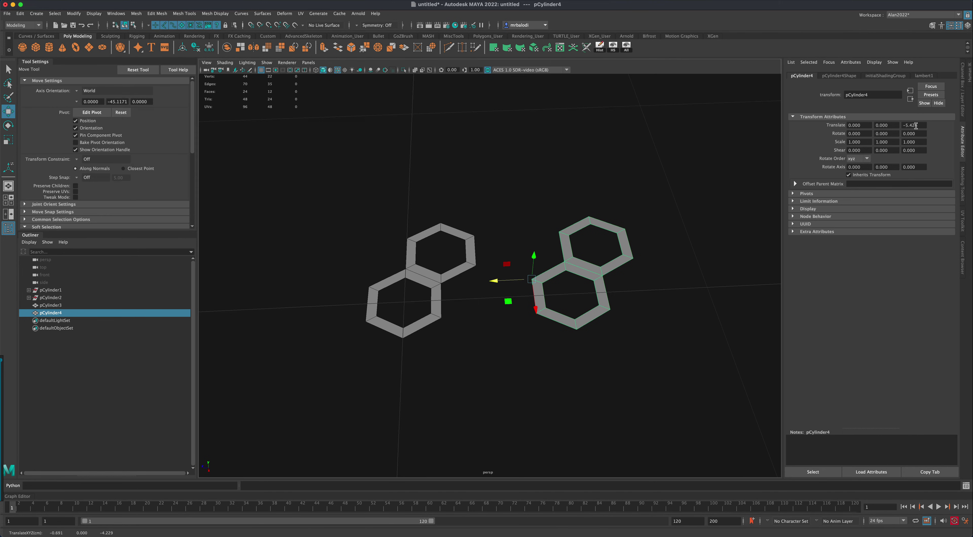
left_click_drag(642, 219, 608, 248, "alt")
key("Delete")
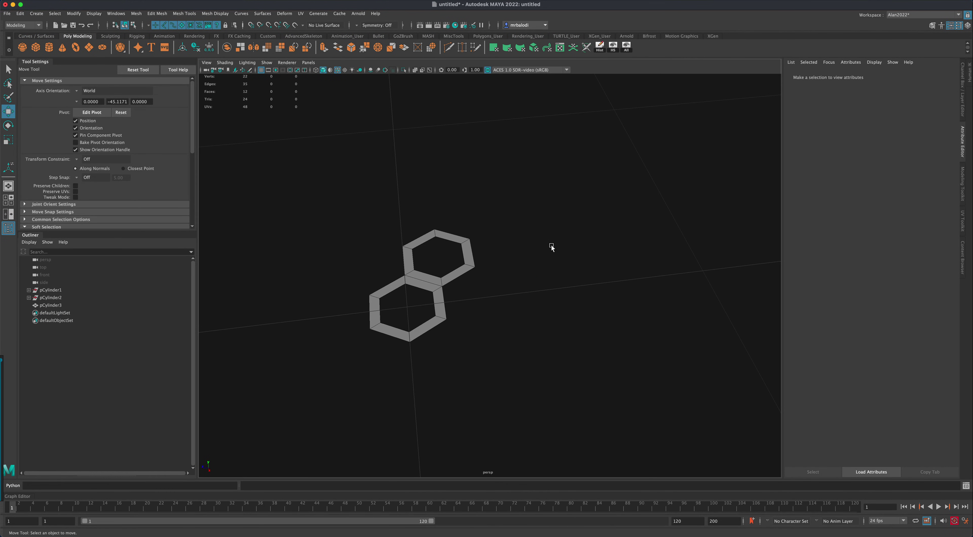
- Select the remaining hexagon pair and reset the Duplicate Special options to their defaults
left_click(445, 281)
scroll(510, 303, "down", 2)
middle_click_drag(527, 307, 449, 330, "alt")
scroll(456, 330, "down", 1)
left_click(20, 13)
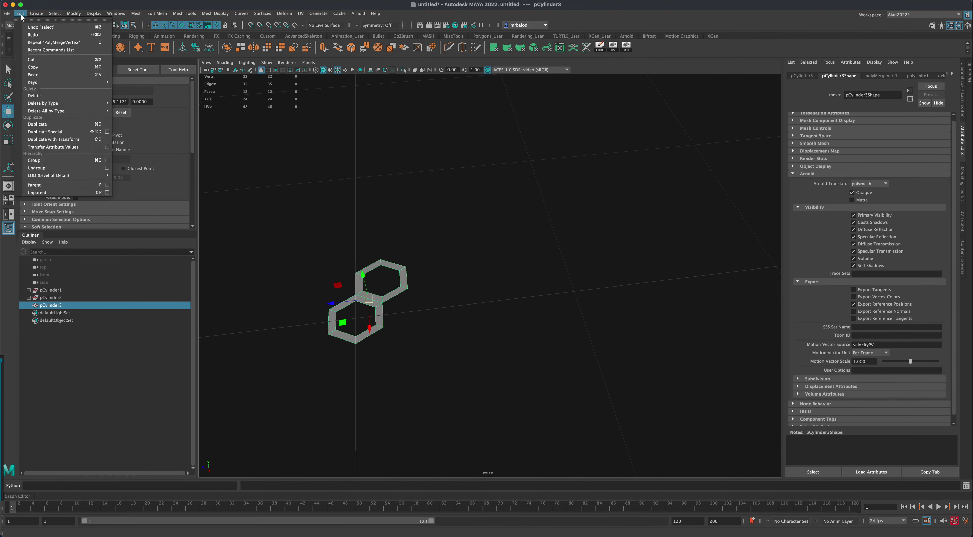
left_click(107, 132)
left_click(599, 197)
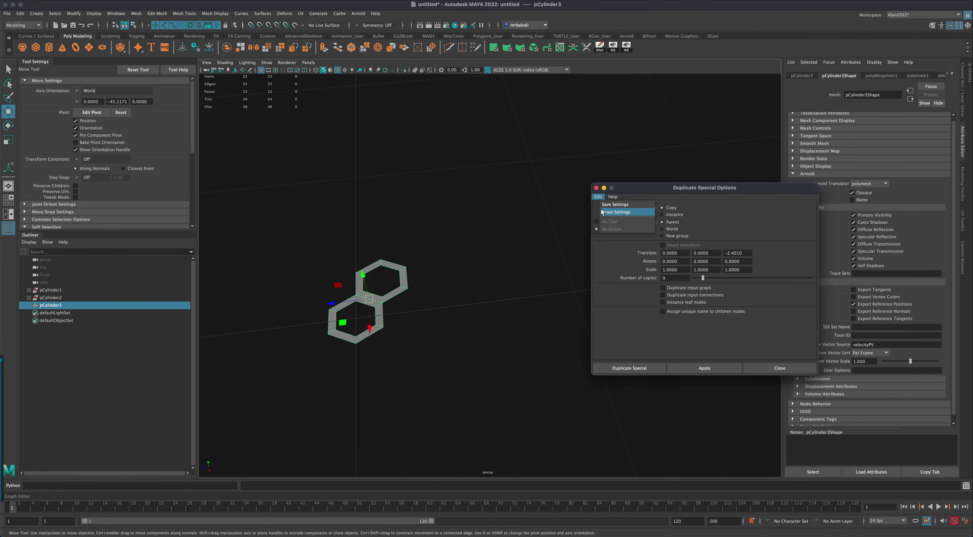
left_click(620, 211)
left_click_drag(648, 191, 590, 184)
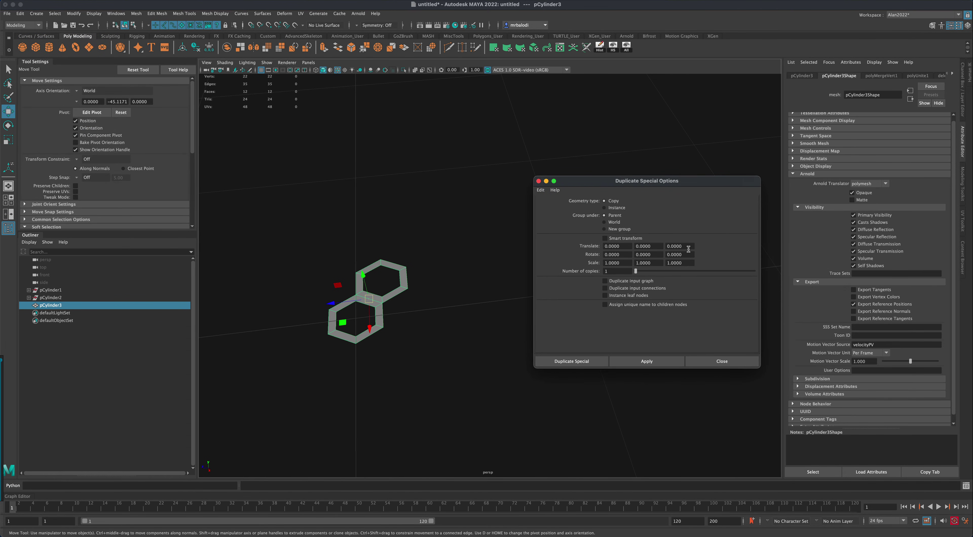
- Duplicate the hexagon pair with Duplicate Special, using a Z translation of -2.394 and 12 copies
left_click_drag(686, 247, 657, 245)
type("-2.394")
left_click_drag(613, 271, 599, 272)
left_click(690, 245)
left_click_drag(669, 184, 651, 178)
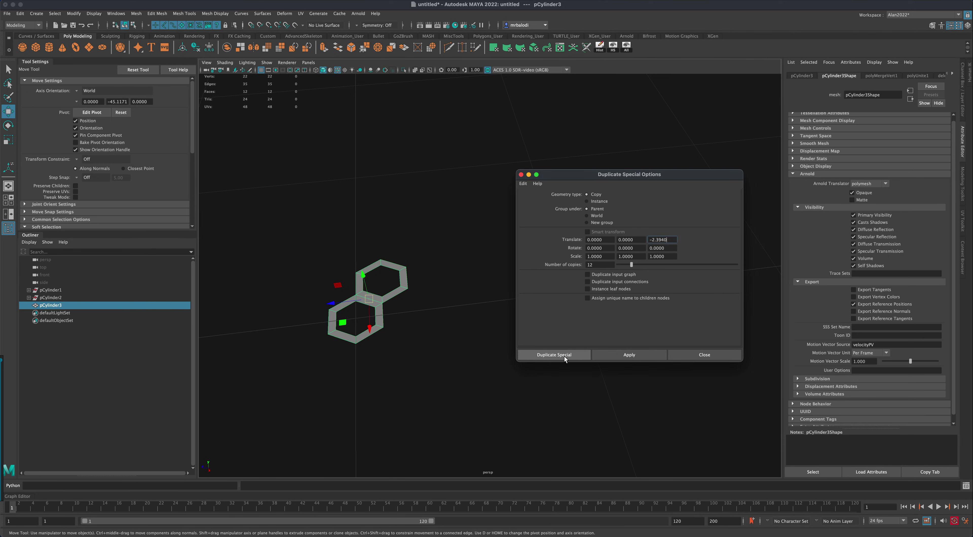
left_click(554, 354)
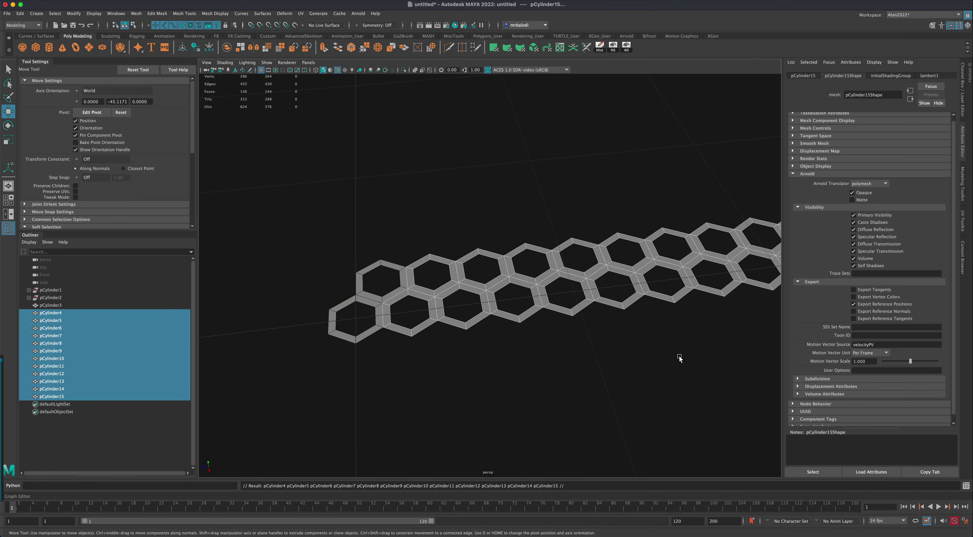
- Select the original hexagon pair together with all its copies and combine them into one mesh
left_click_drag(678, 356, 539, 361, "alt")
left_click(8, 70)
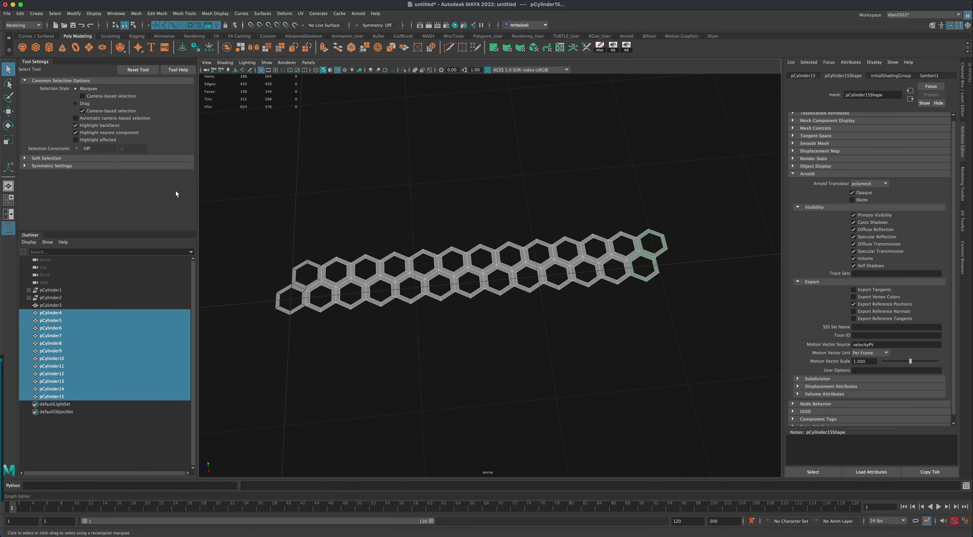
left_click_drag(249, 215, 718, 358)
left_click_drag(507, 215, 484, 194, "alt")
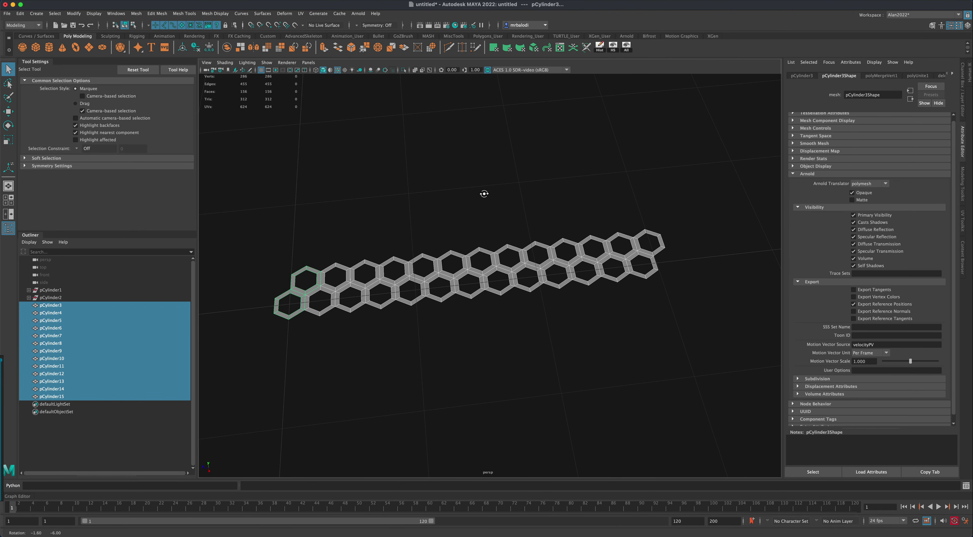
left_click(227, 47)
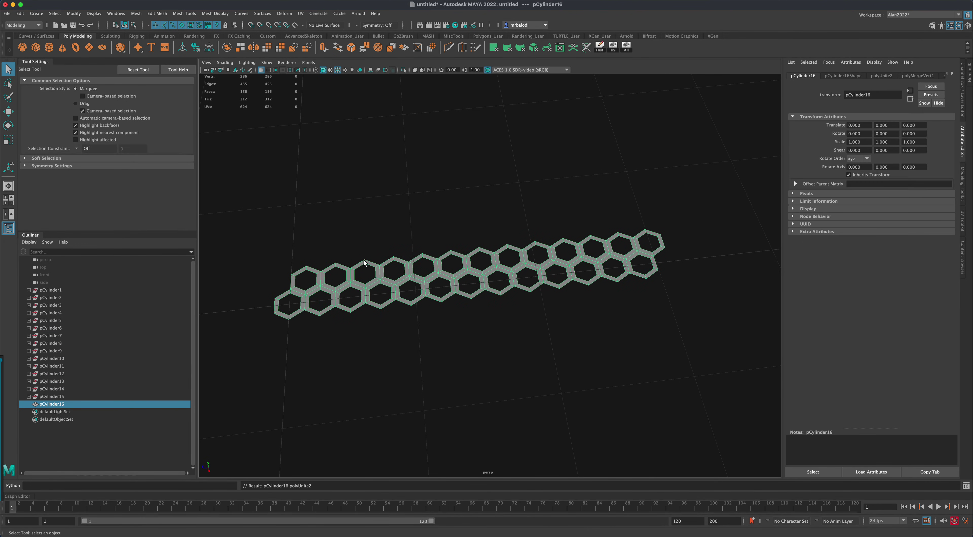
- Merge all vertices of the combined strip with a 0.01 distance threshold and return to object mode
right_click_drag(380, 273, 283, 226)
left_click_drag(237, 192, 716, 346)
left_click(136, 13)
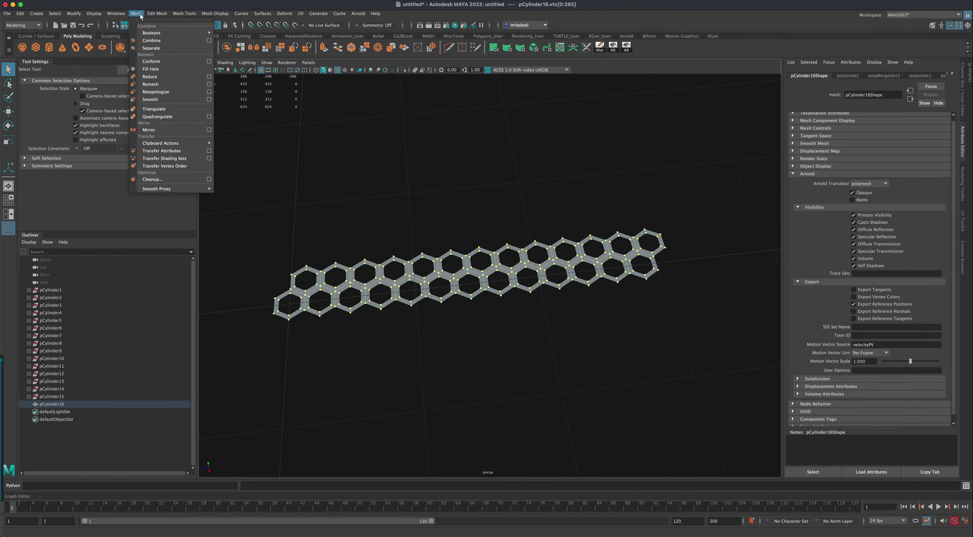
mouse_move(157, 13)
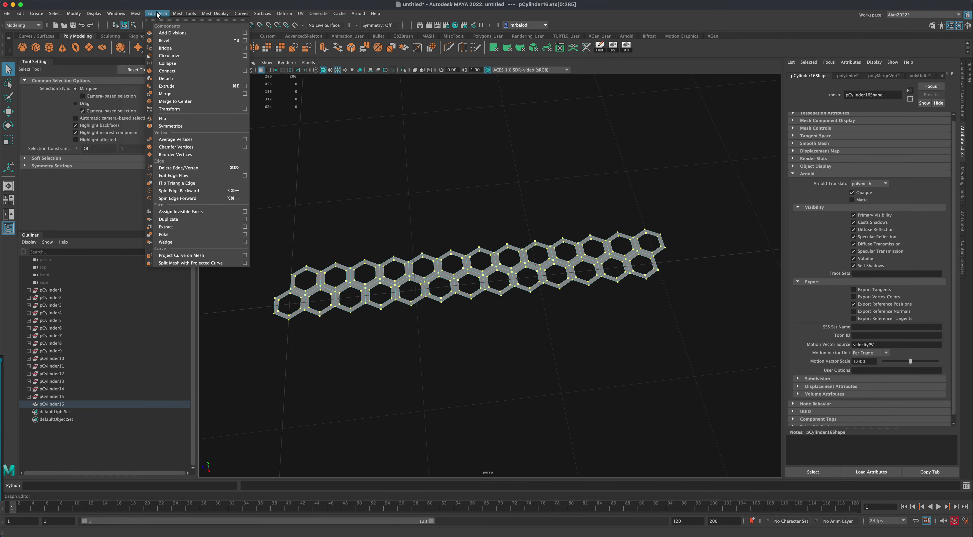
left_click(180, 96)
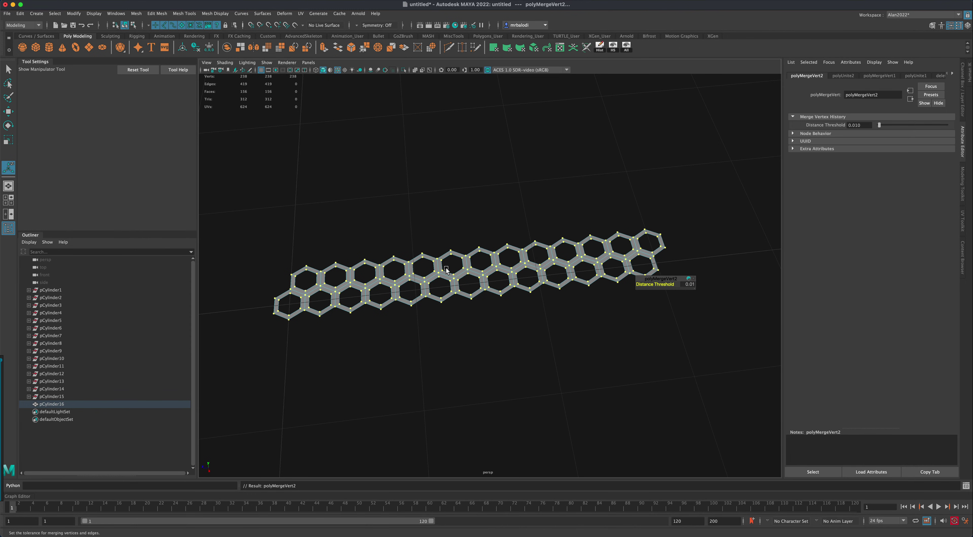
left_click(8, 69)
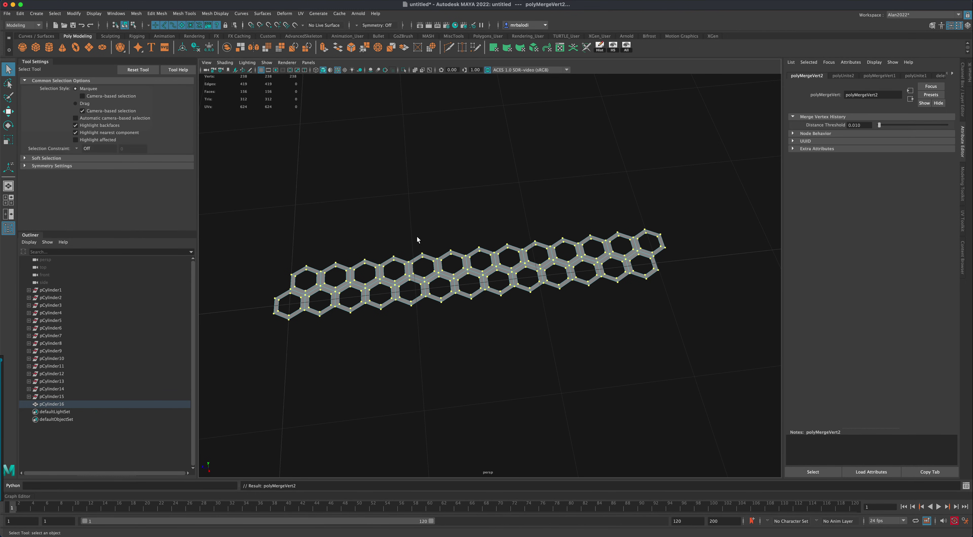
right_click_drag(436, 263, 511, 216)
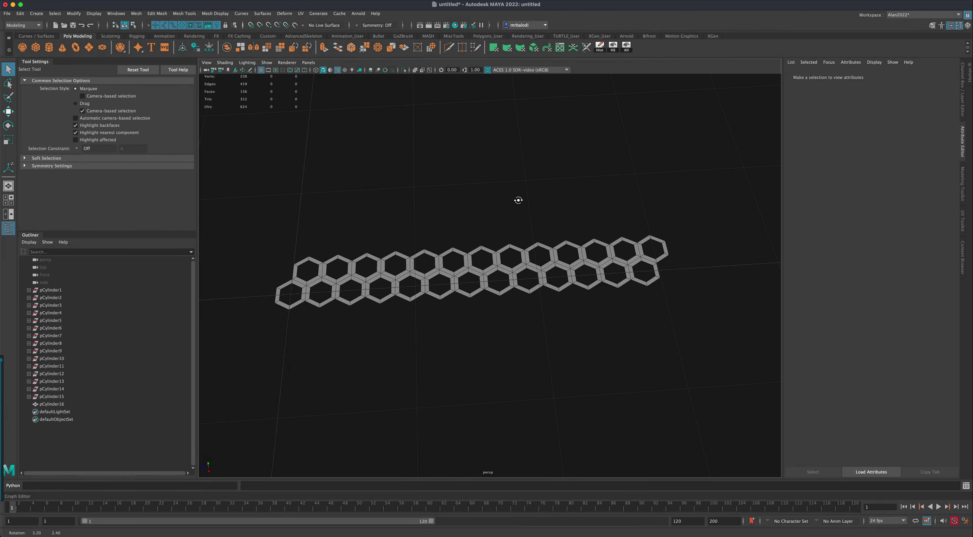
- Duplicate the merged honeycomb strip and move the copy along X by about 4.5
left_click_drag(517, 200, 550, 202, "alt")
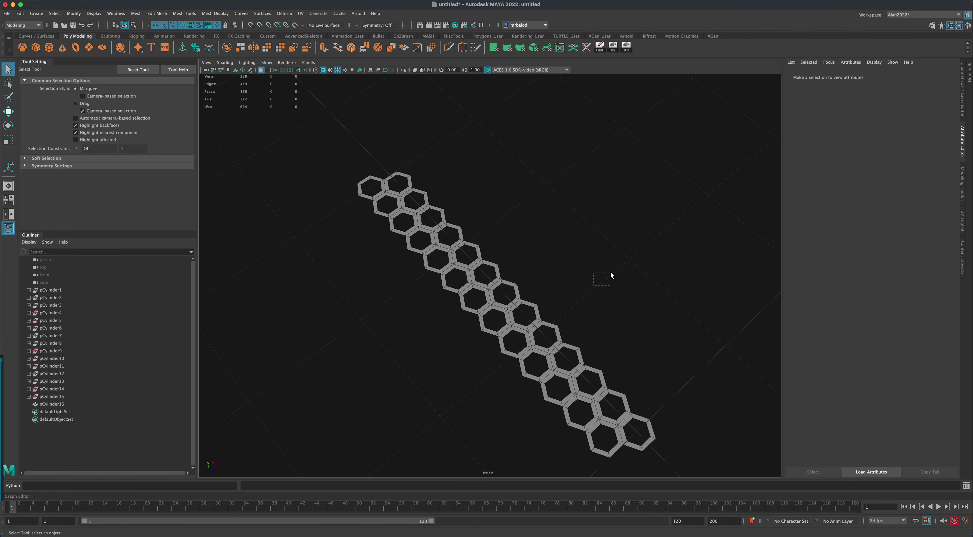
left_click_drag(615, 274, 620, 301, "alt")
left_click_drag(579, 358, 518, 251, "alt")
mouse_move(447, 260)
left_mouse_down("alt")
mouse_move(491, 297)
mouse_move(497, 315)
left_mouse_up("alt")
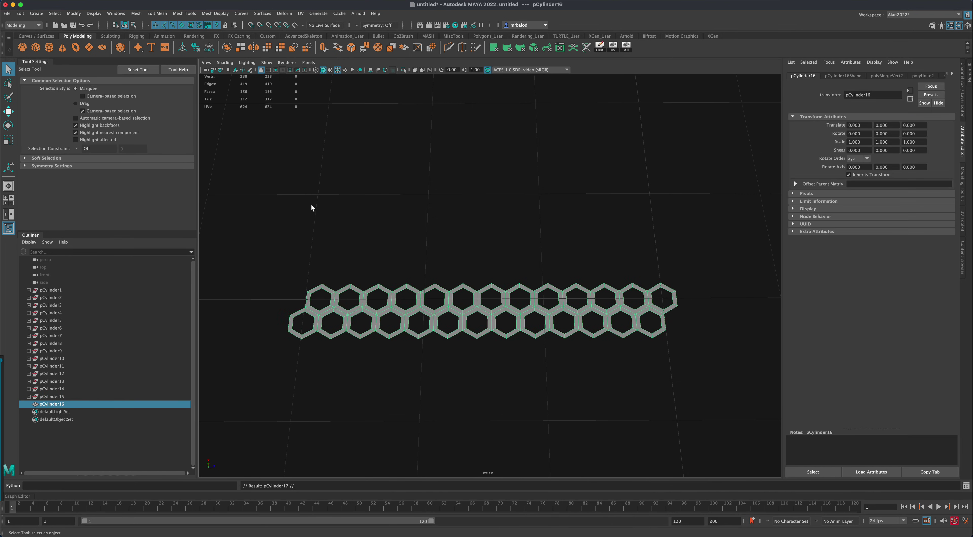
key("ctrl+d")
key("w")
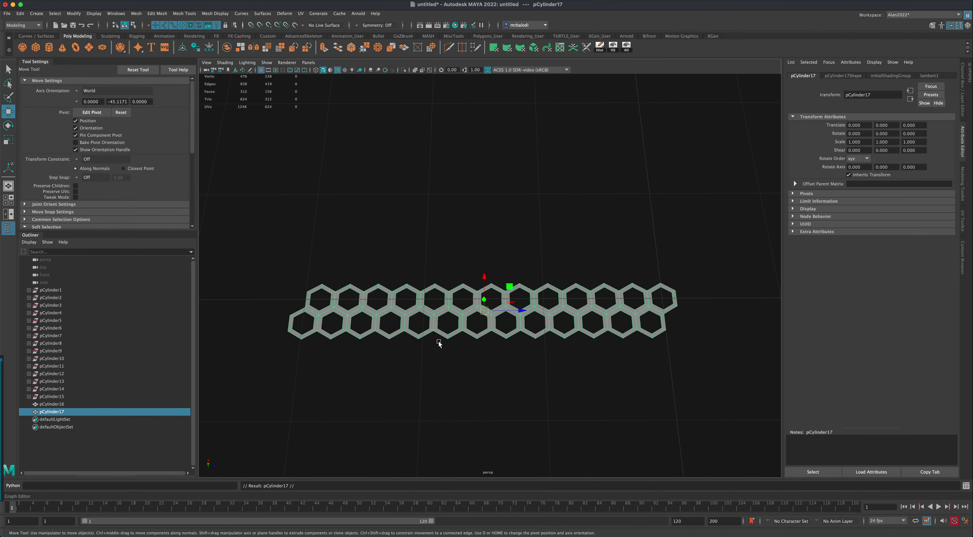
left_click_drag(439, 343, 425, 247, "alt")
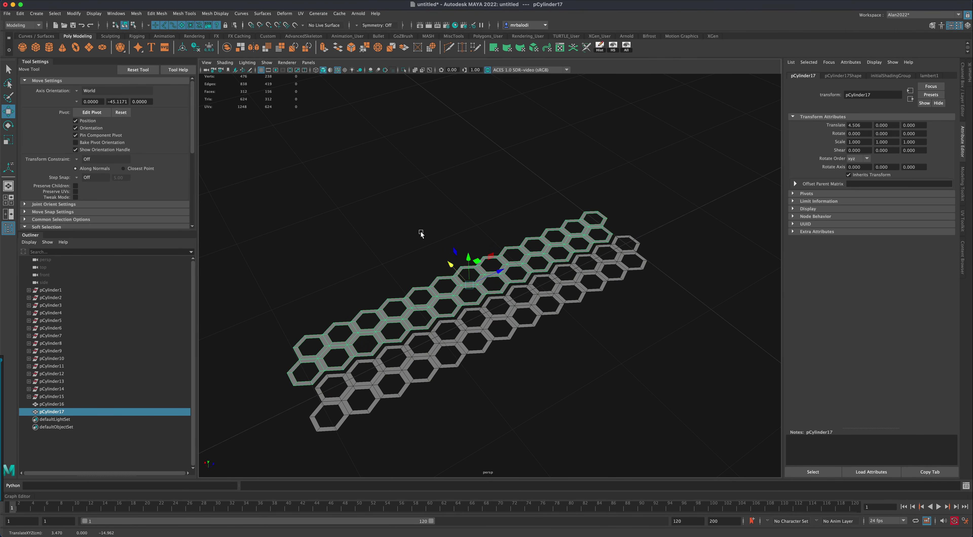
- Vertex-snap the copied strip's pivot to a corner on its edge facing the original strip
key("d")
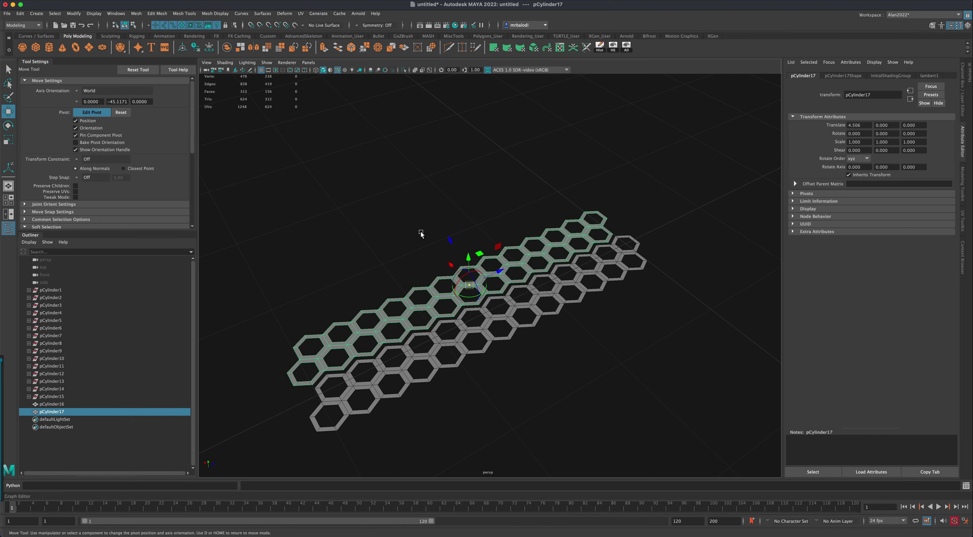
key("v")
left_click_drag(449, 265, 477, 302)
scroll(546, 344, "up", 2)
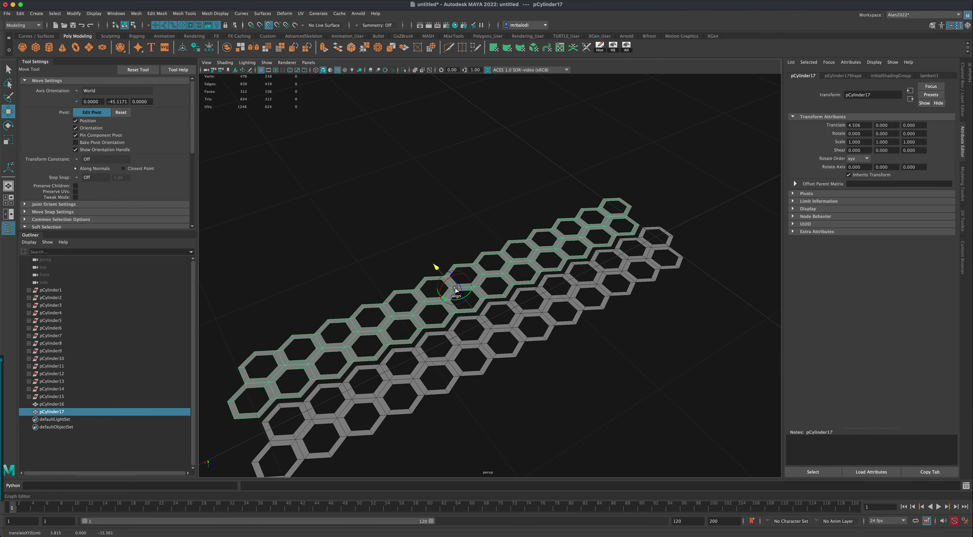
key("d")
- Vertex-snap the copied strip along X onto the original strip so the two rows of hexagons interlock
scroll(569, 374, "up", 2)
scroll(571, 357, "up", 1)
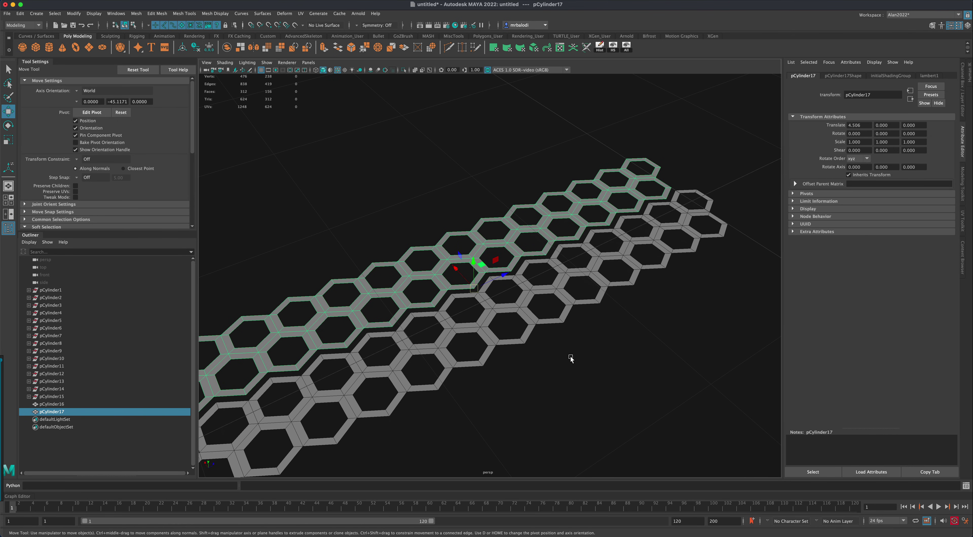
key("v")
left_click_drag(455, 266, 465, 280)
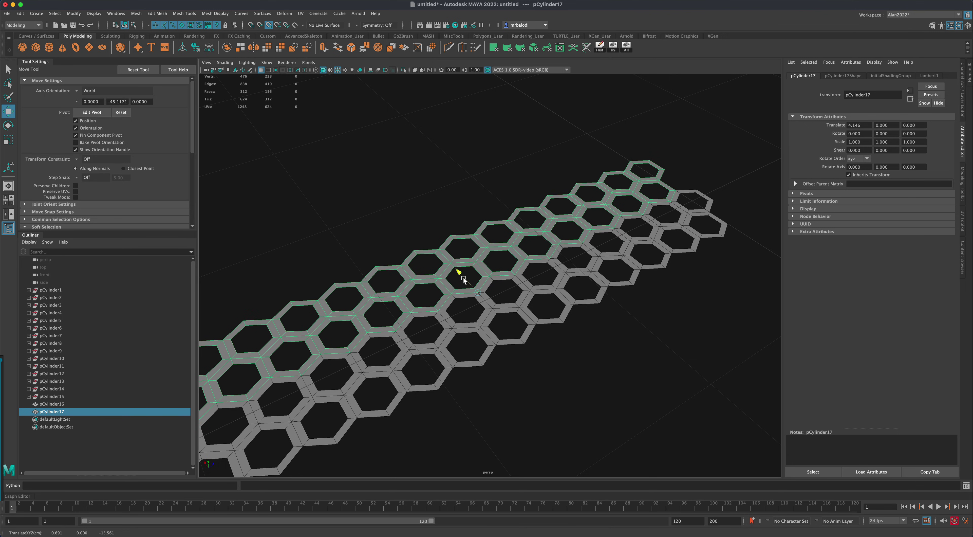
- Check the copied strip's Translate X value as the row offset, and delete the copied strip
left_click_drag(598, 355, 589, 366, "alt")
scroll(589, 366, "down", 2)
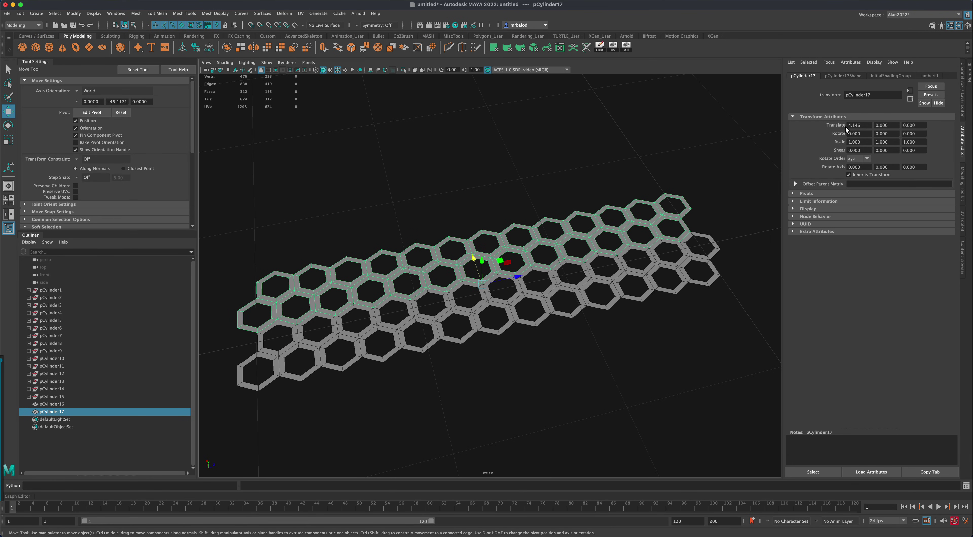
left_click_drag(863, 125, 842, 126)
left_click_drag(389, 427, 387, 430, "alt")
left_click(867, 124)
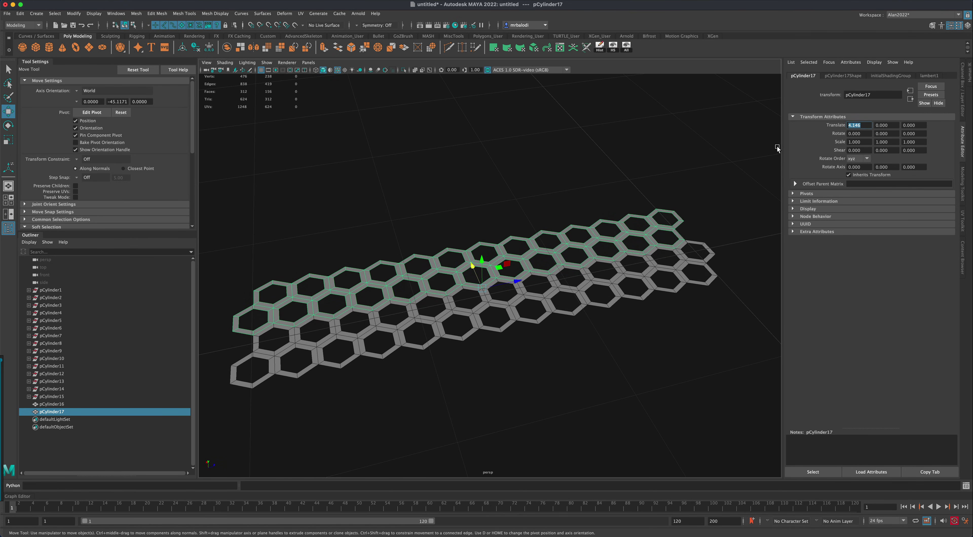
left_click_drag(488, 200, 515, 250)
key("Delete")
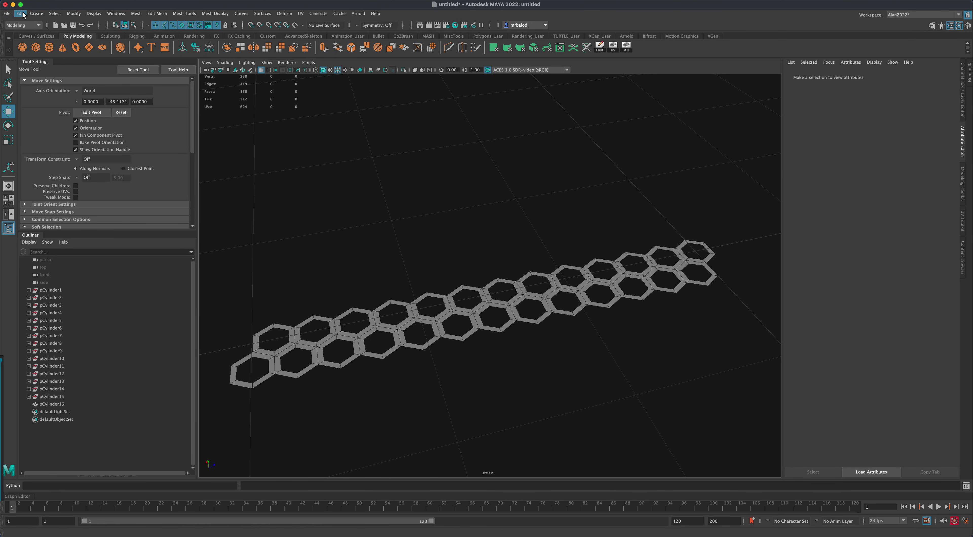
- Set the Duplicate Special options to Translate X 4.146, Translate Z 0 and 6 copies
left_click(20, 13)
left_click(107, 131)
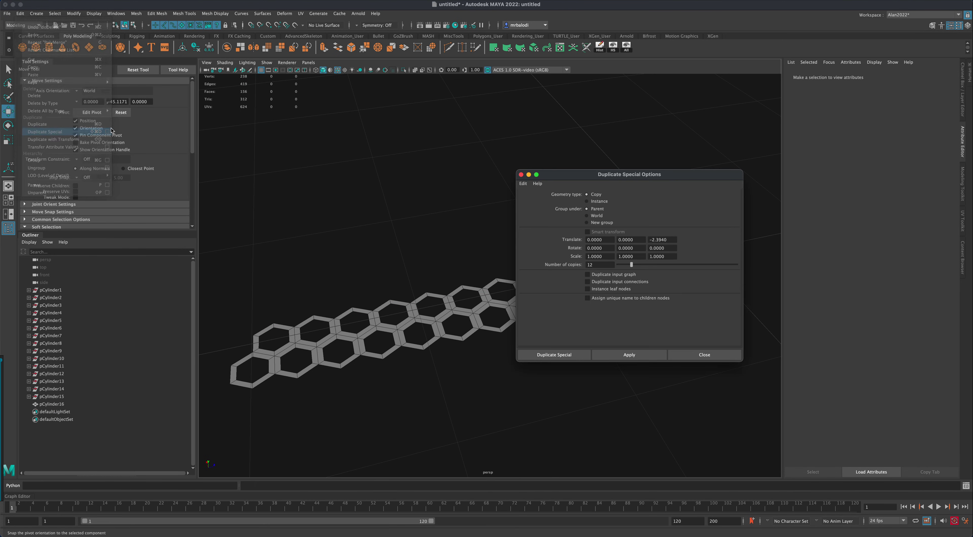
left_click_drag(671, 243, 636, 237)
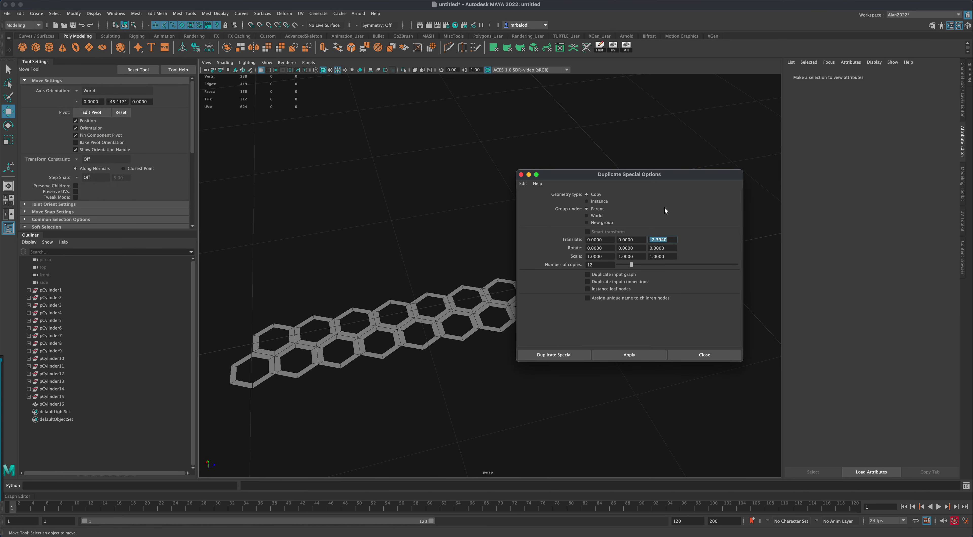
type("0")
left_click_drag(605, 244, 573, 266)
type("4.146")
left_click_drag(647, 180, 686, 168)
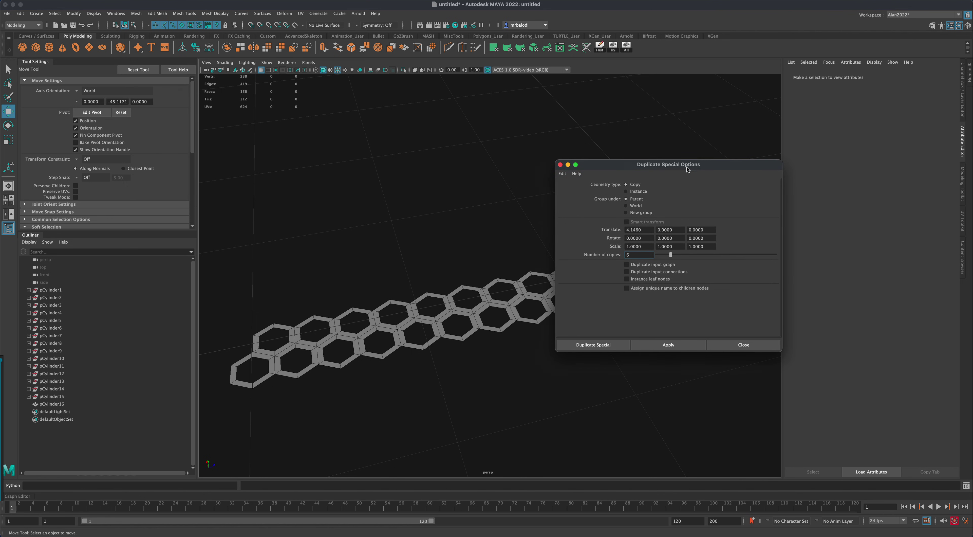
- Select the merged two-row honeycomb strip and duplicate it with the configured Duplicate Special options to fill out the sheet
left_click(597, 345)
left_click(511, 291)
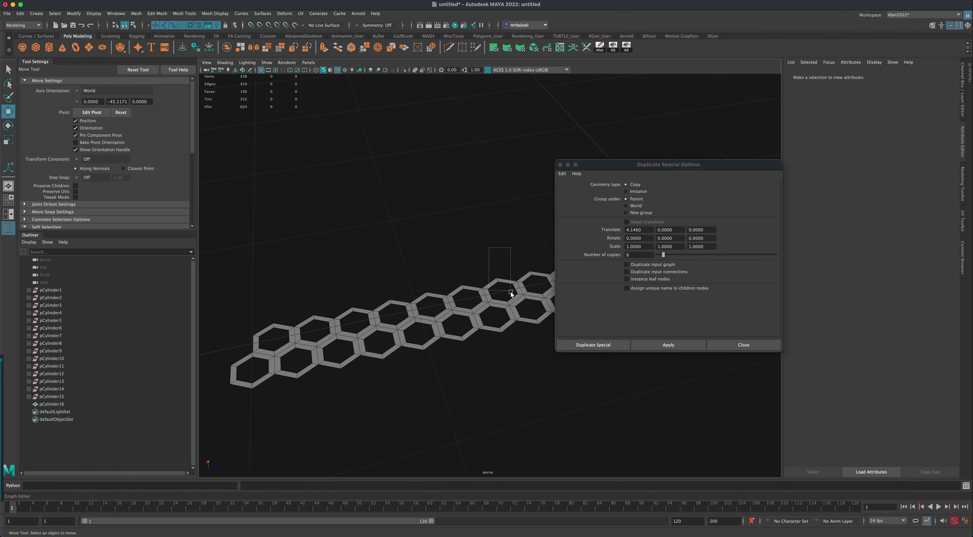
left_click(511, 293)
left_click(604, 345)
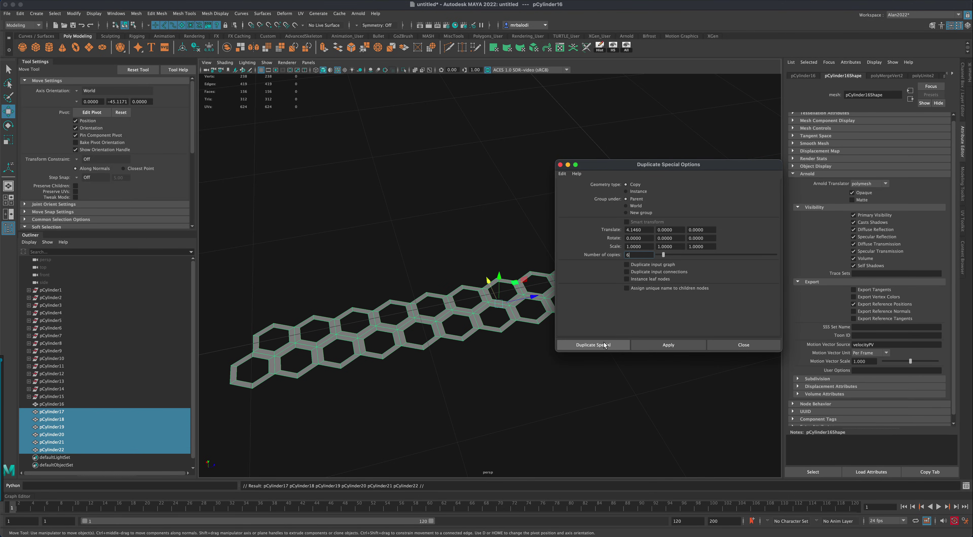
mouse_move(666, 346)
left_mouse_down("alt")
mouse_move(640, 357)
mouse_move(654, 398)
mouse_move(647, 407)
mouse_move(677, 350)
left_mouse_up("alt")
scroll(689, 316, "down", 3)
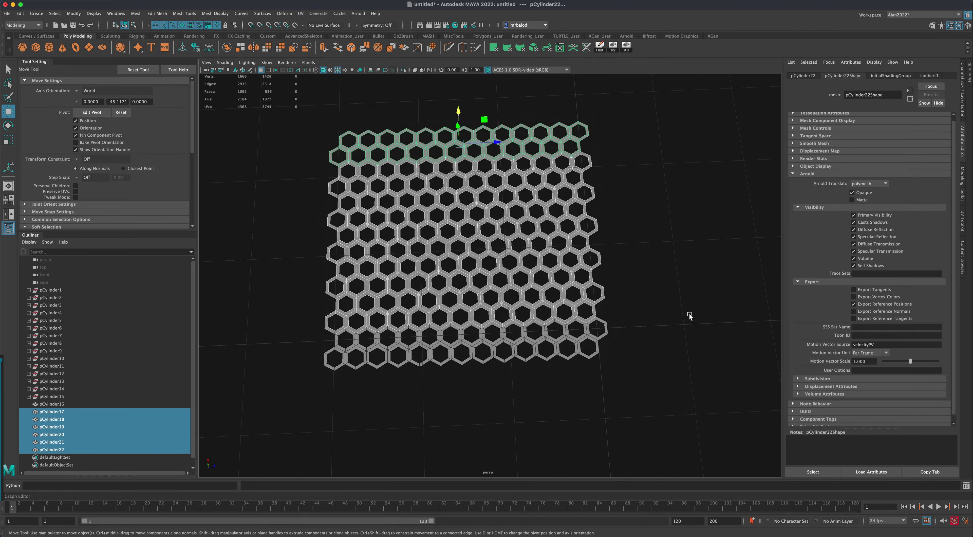
- Examine the duplicated honeycomb strips from several angles to check how their rows line up across the sheet
left_click(689, 271)
left_click_drag(689, 272, 667, 286, "alt")
left_click_drag(275, 122, 659, 418)
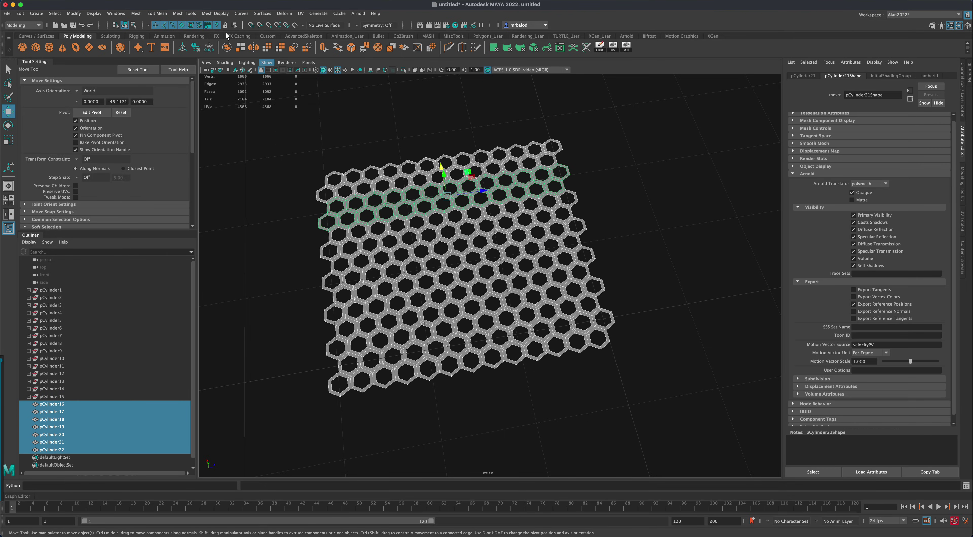
left_click(639, 291)
scroll(652, 296, "up", 2)
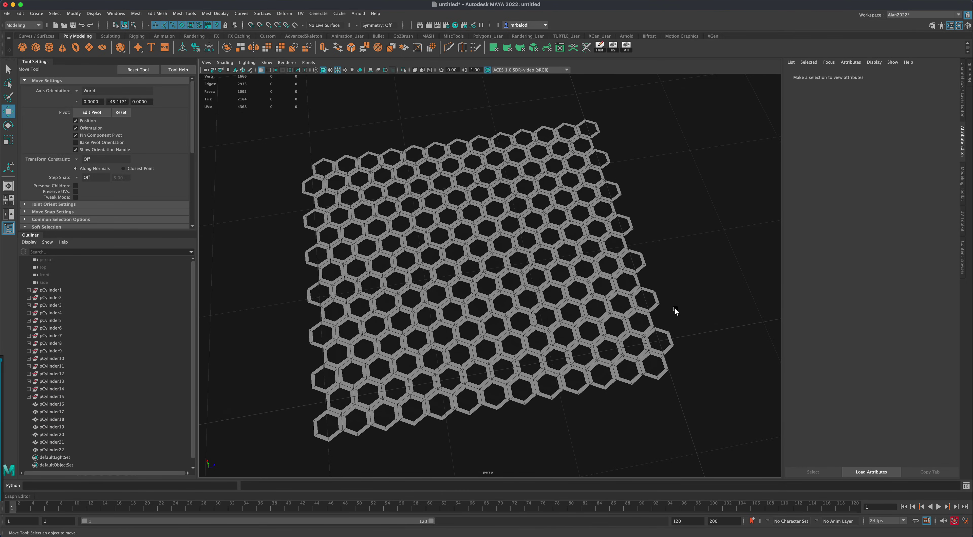
mouse_move(676, 310)
left_mouse_down("alt")
mouse_move(691, 298)
mouse_move(637, 306)
mouse_move(682, 300)
mouse_move(679, 308)
mouse_move(685, 298)
mouse_move(683, 310)
left_mouse_up("alt")
middle_click_drag(683, 310, 690, 275, "alt")
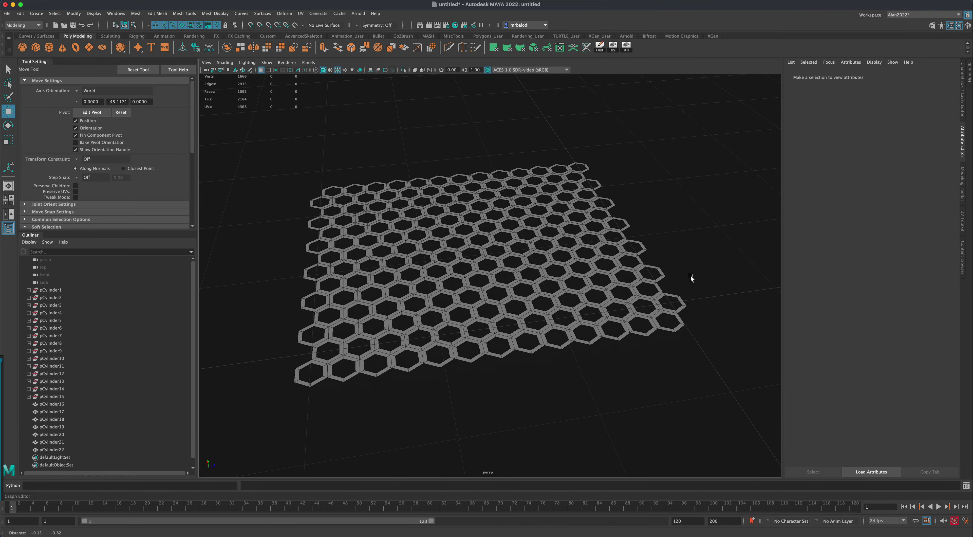